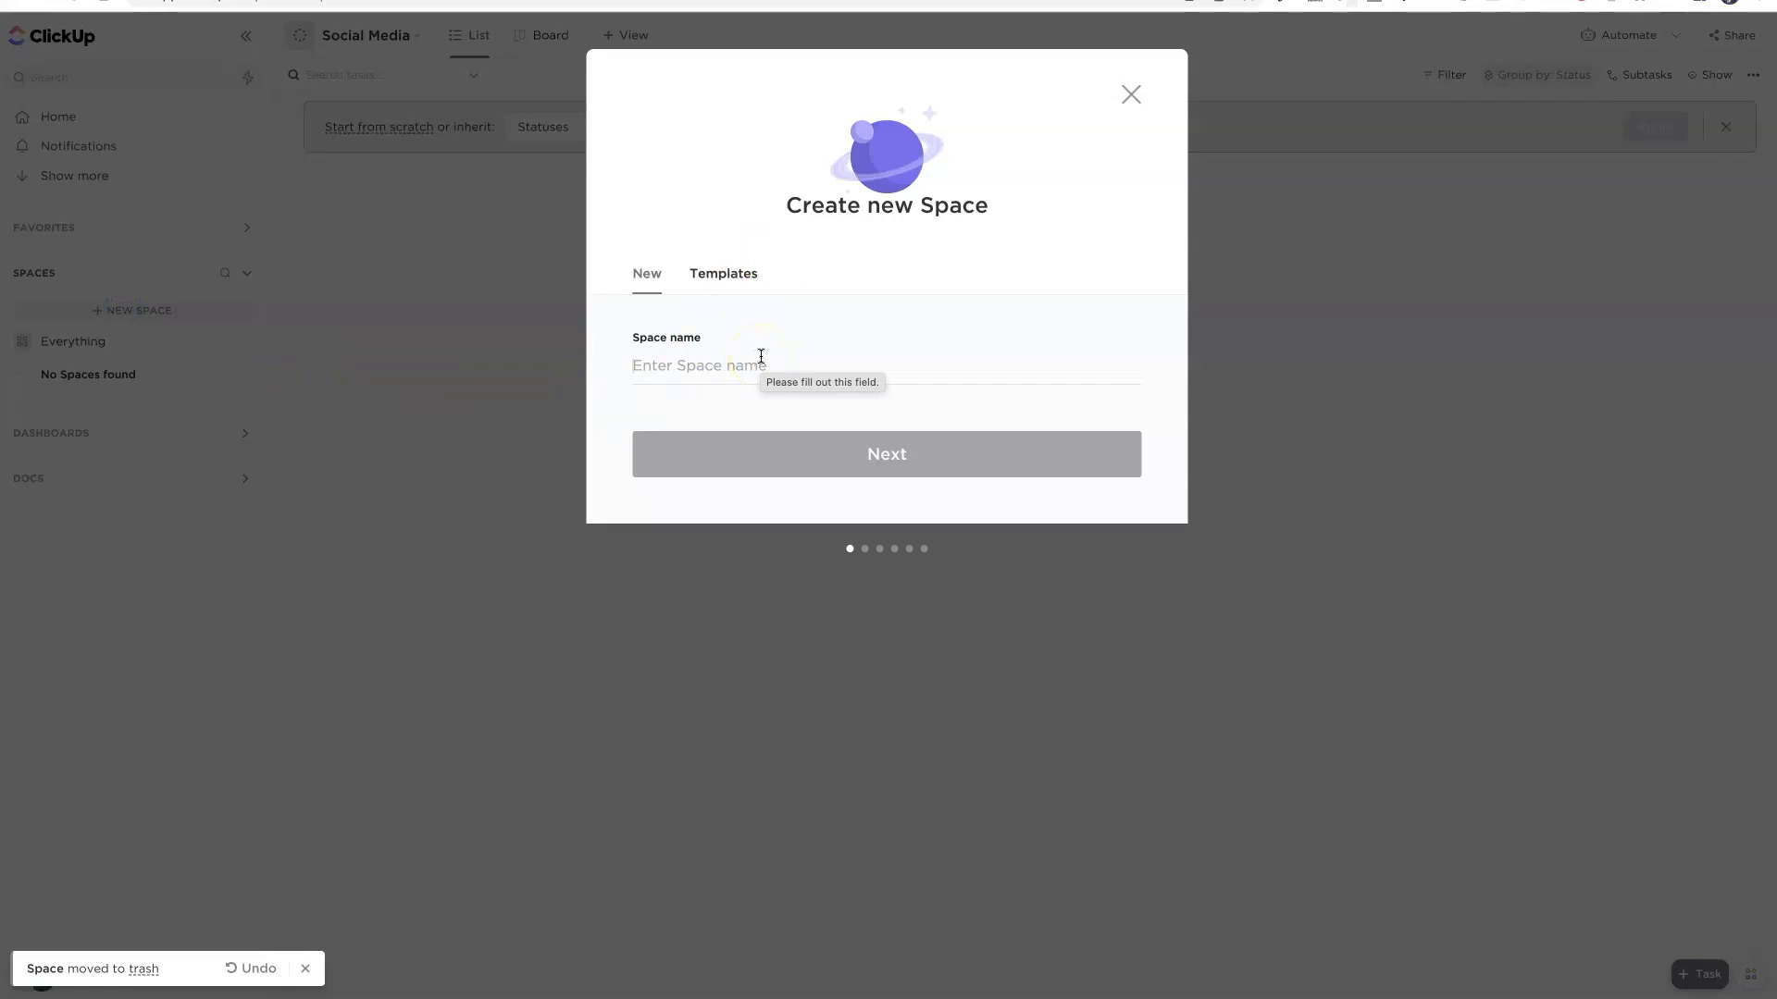
{"action": "type", "text": "Habit Trackers"}
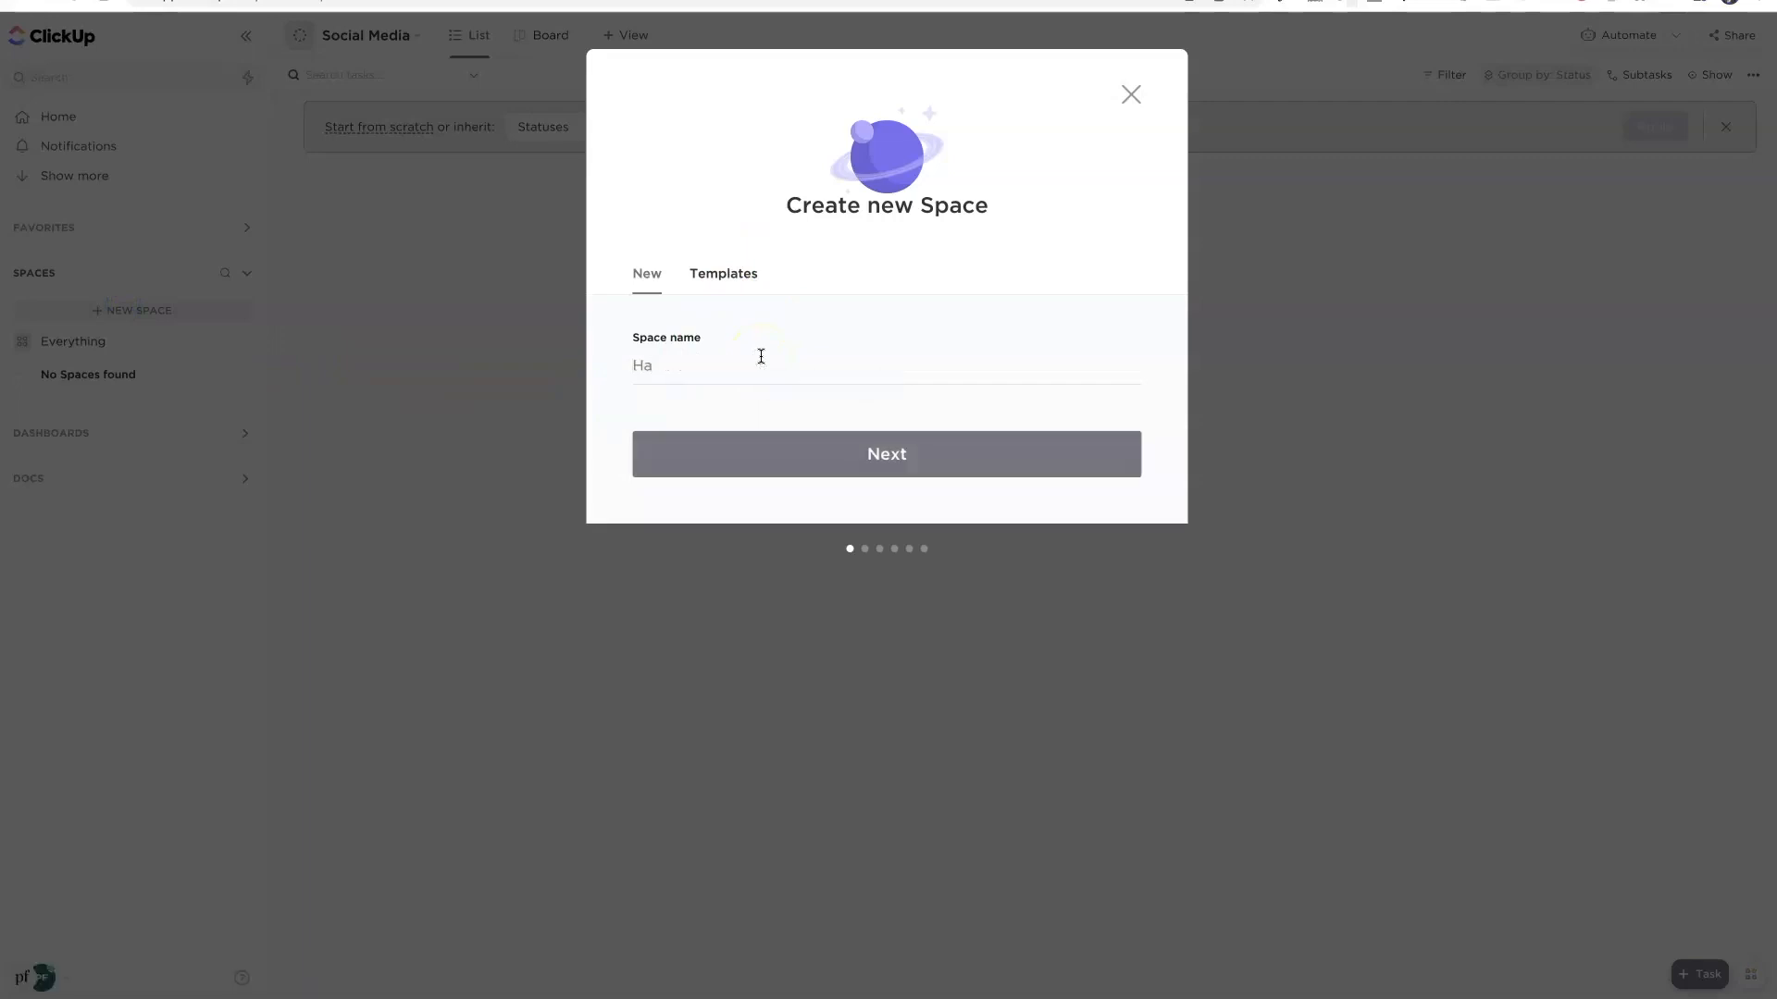
Name the new space Habit Trackers, keep default colour and workspace sharing.
{"action": "left_click", "coordinate": [887, 455]}
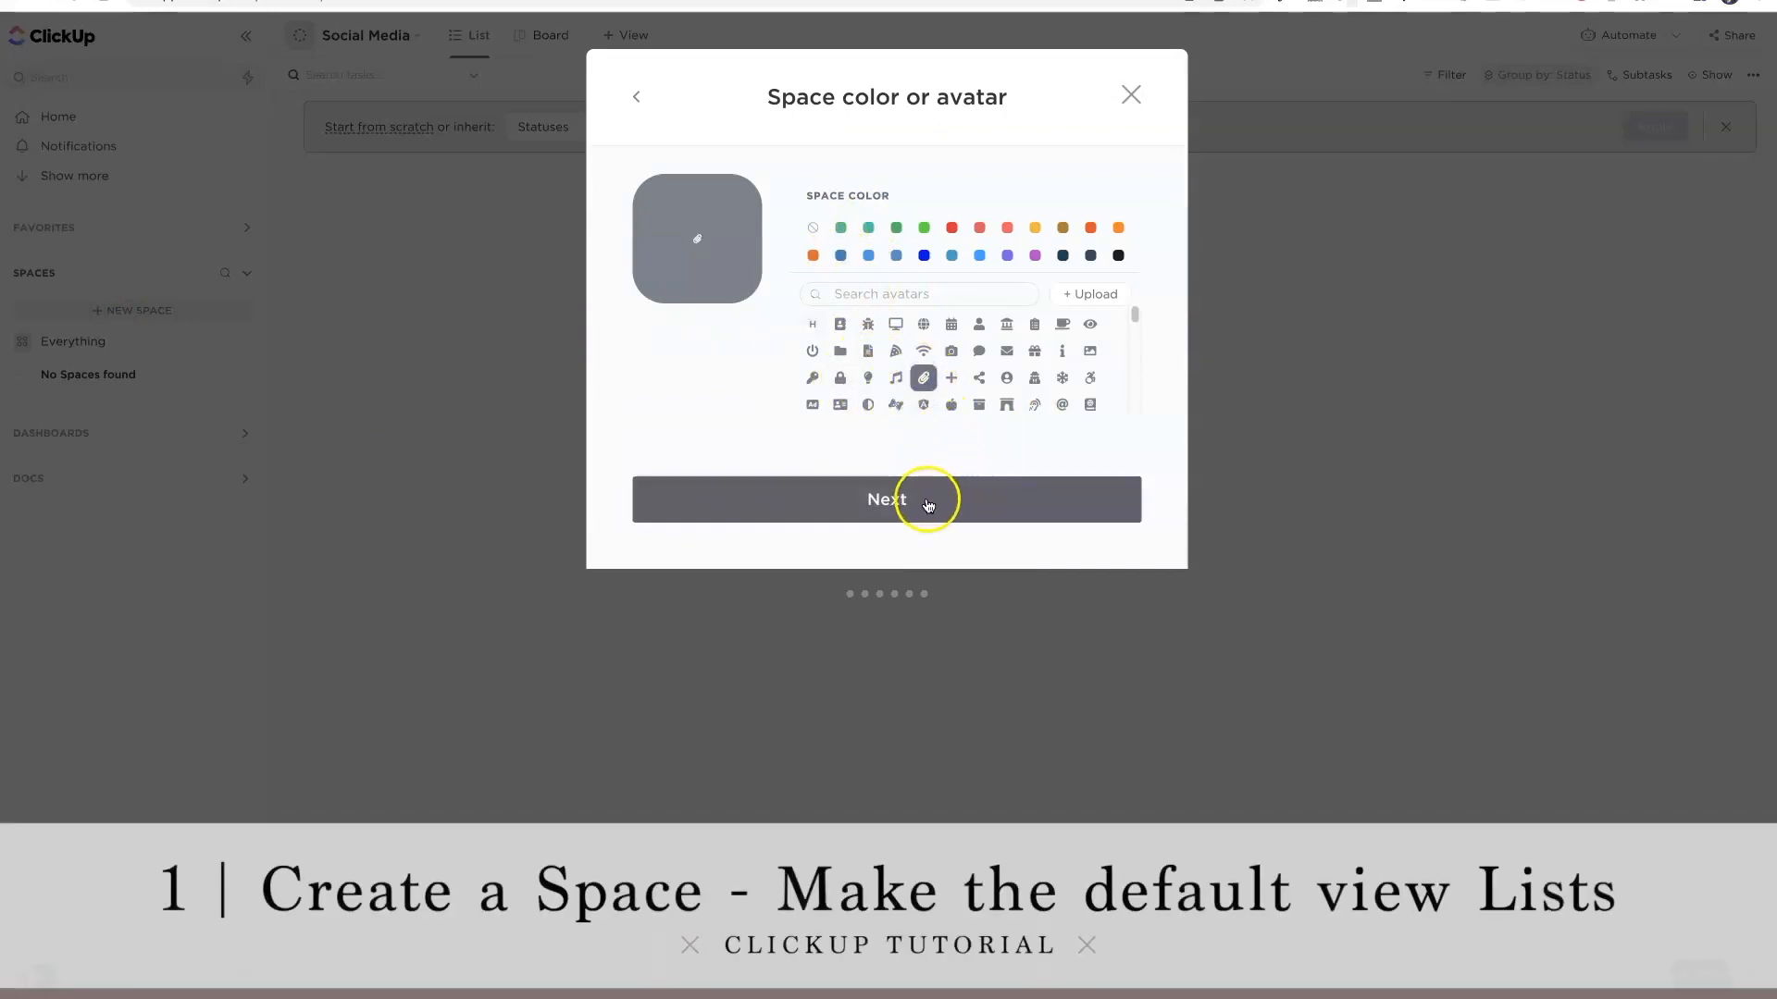
{"action": "left_click", "coordinate": [888, 499]}
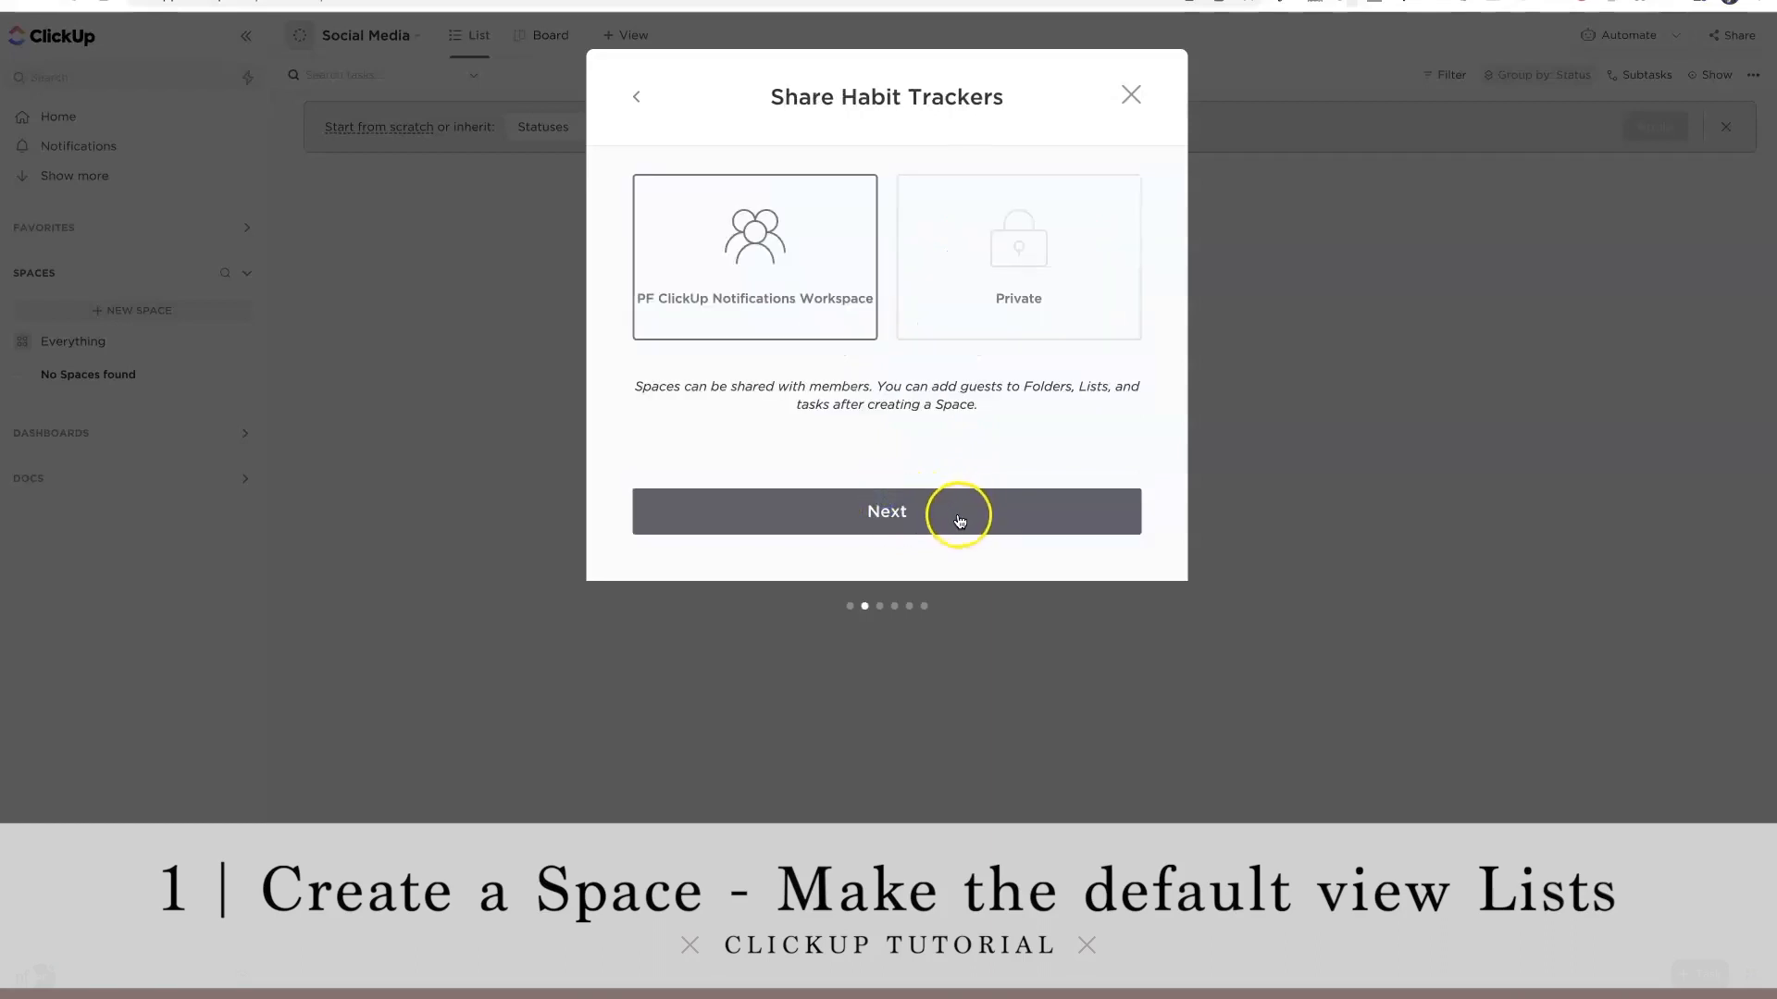
{"action": "left_click", "coordinate": [900, 517]}
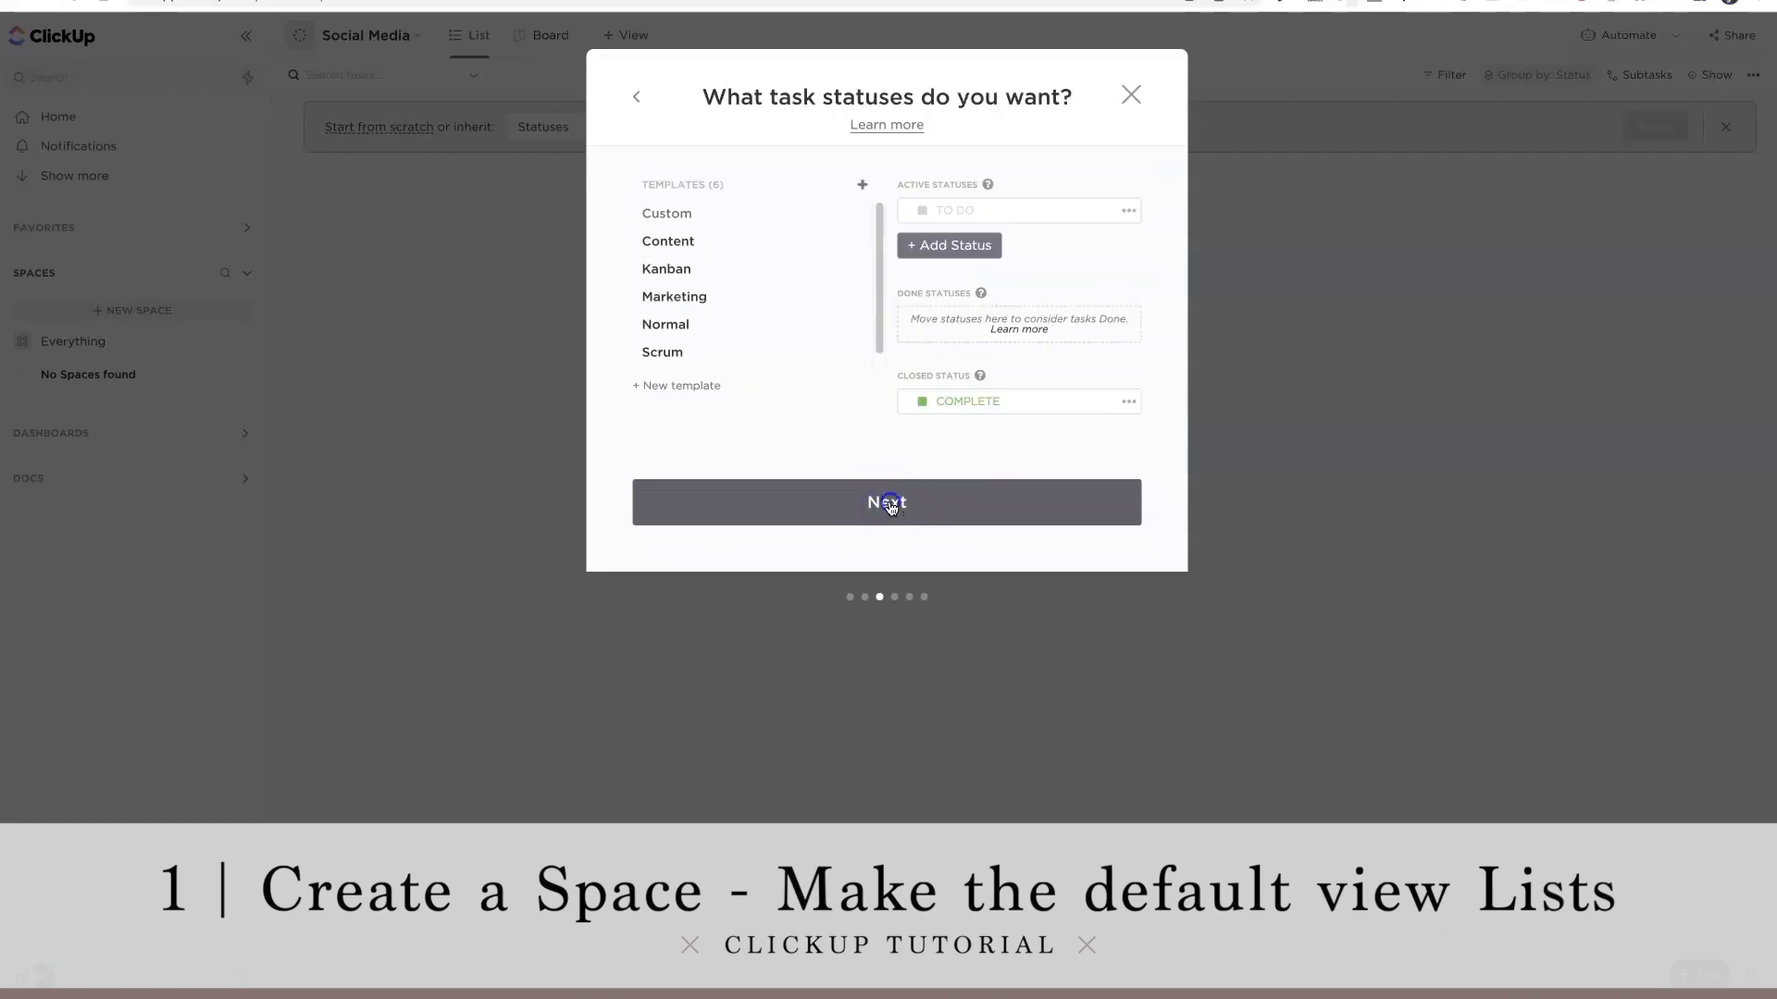
Keep default statuses, ClickApps and views, then create the Habit Trackers space.
{"action": "left_click", "coordinate": [887, 502]}
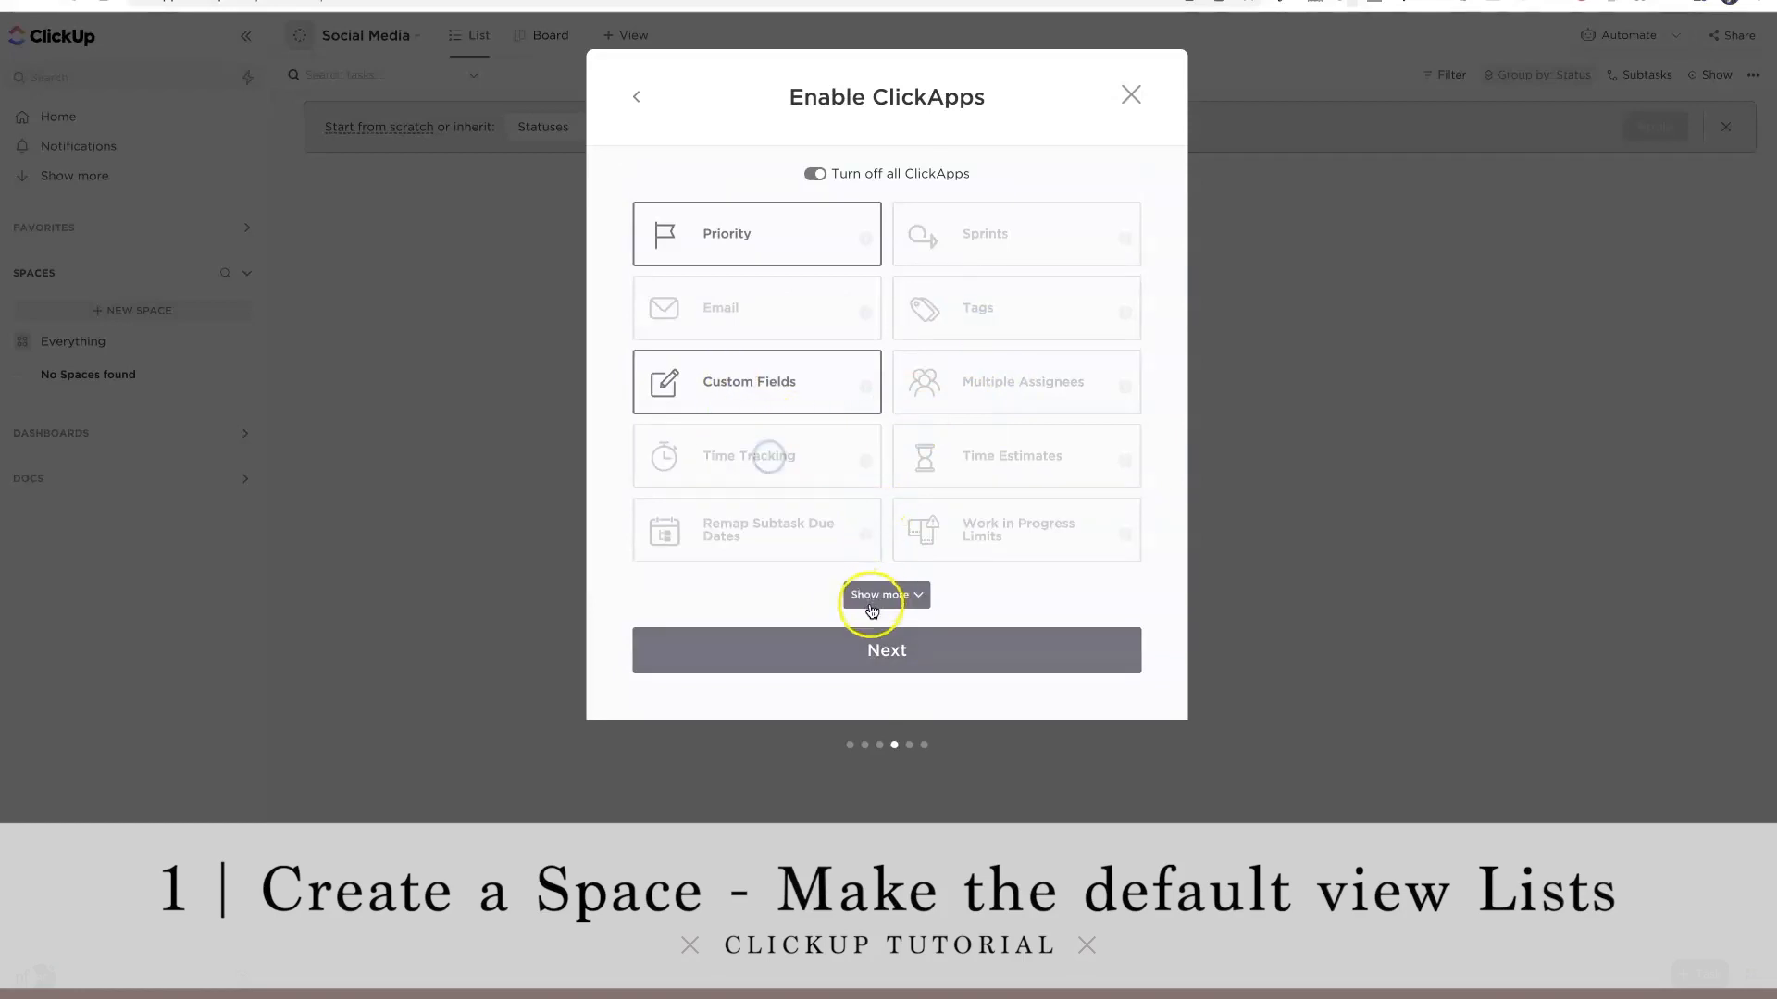
{"action": "left_click", "coordinate": [887, 650]}
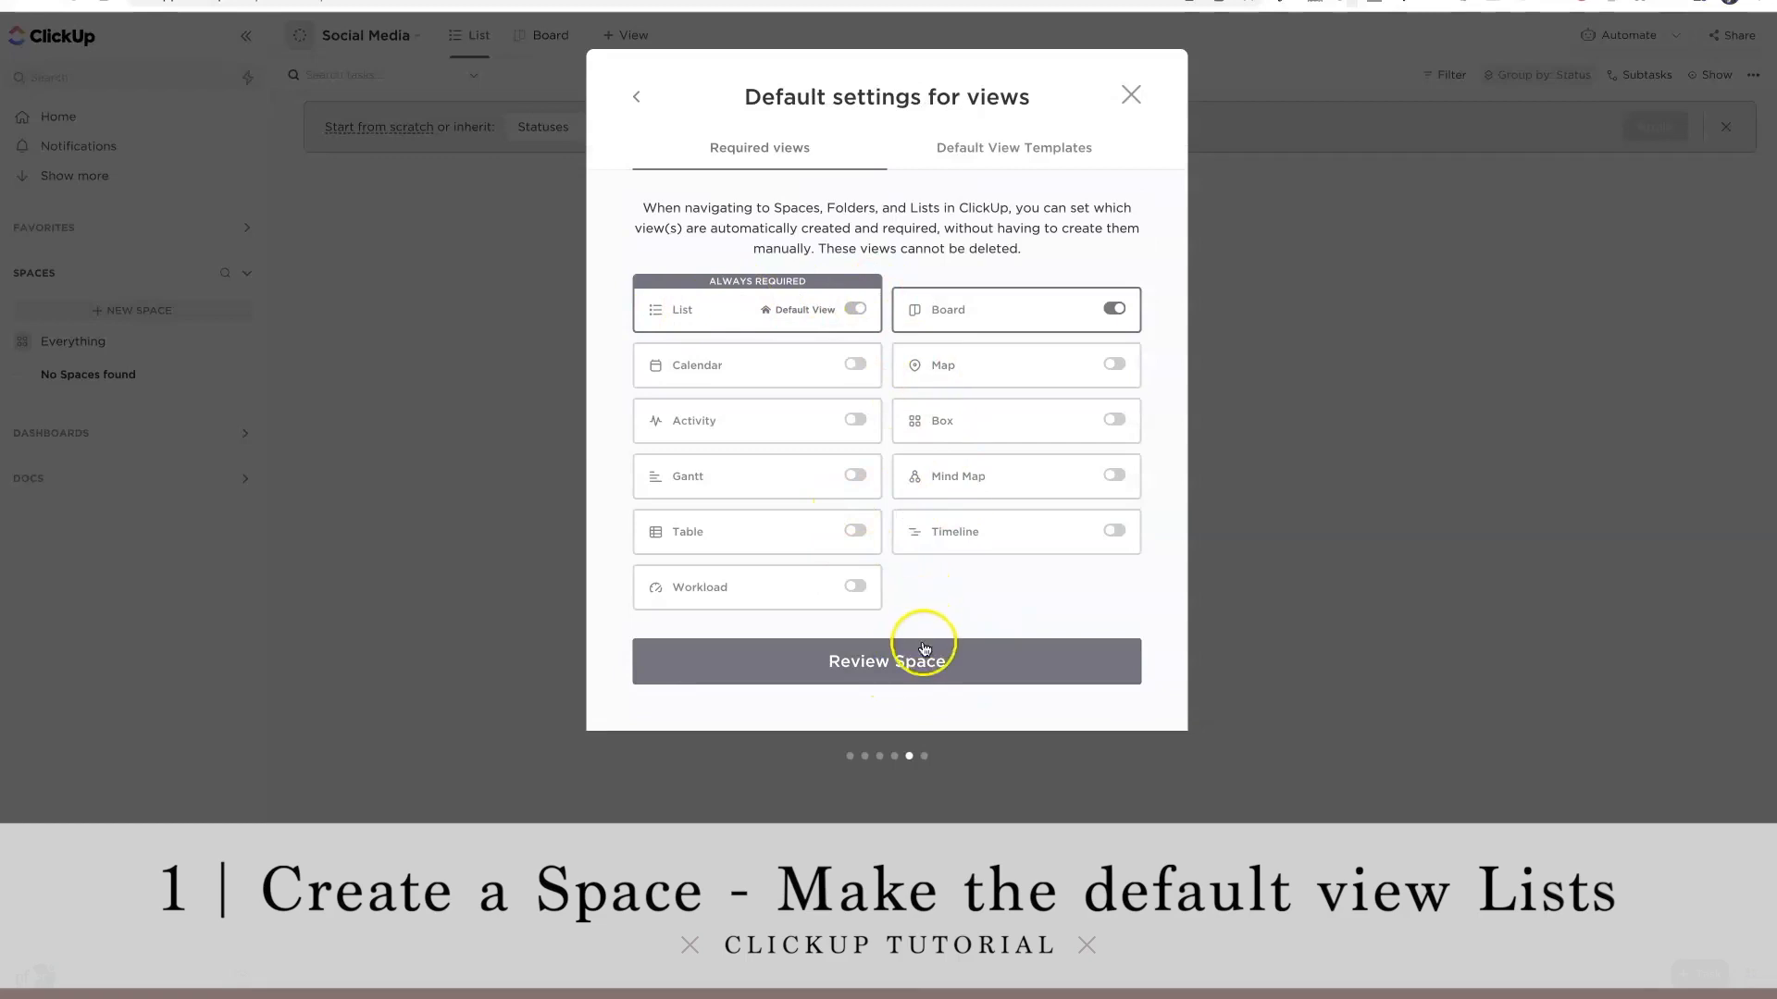
{"action": "left_click", "coordinate": [904, 664]}
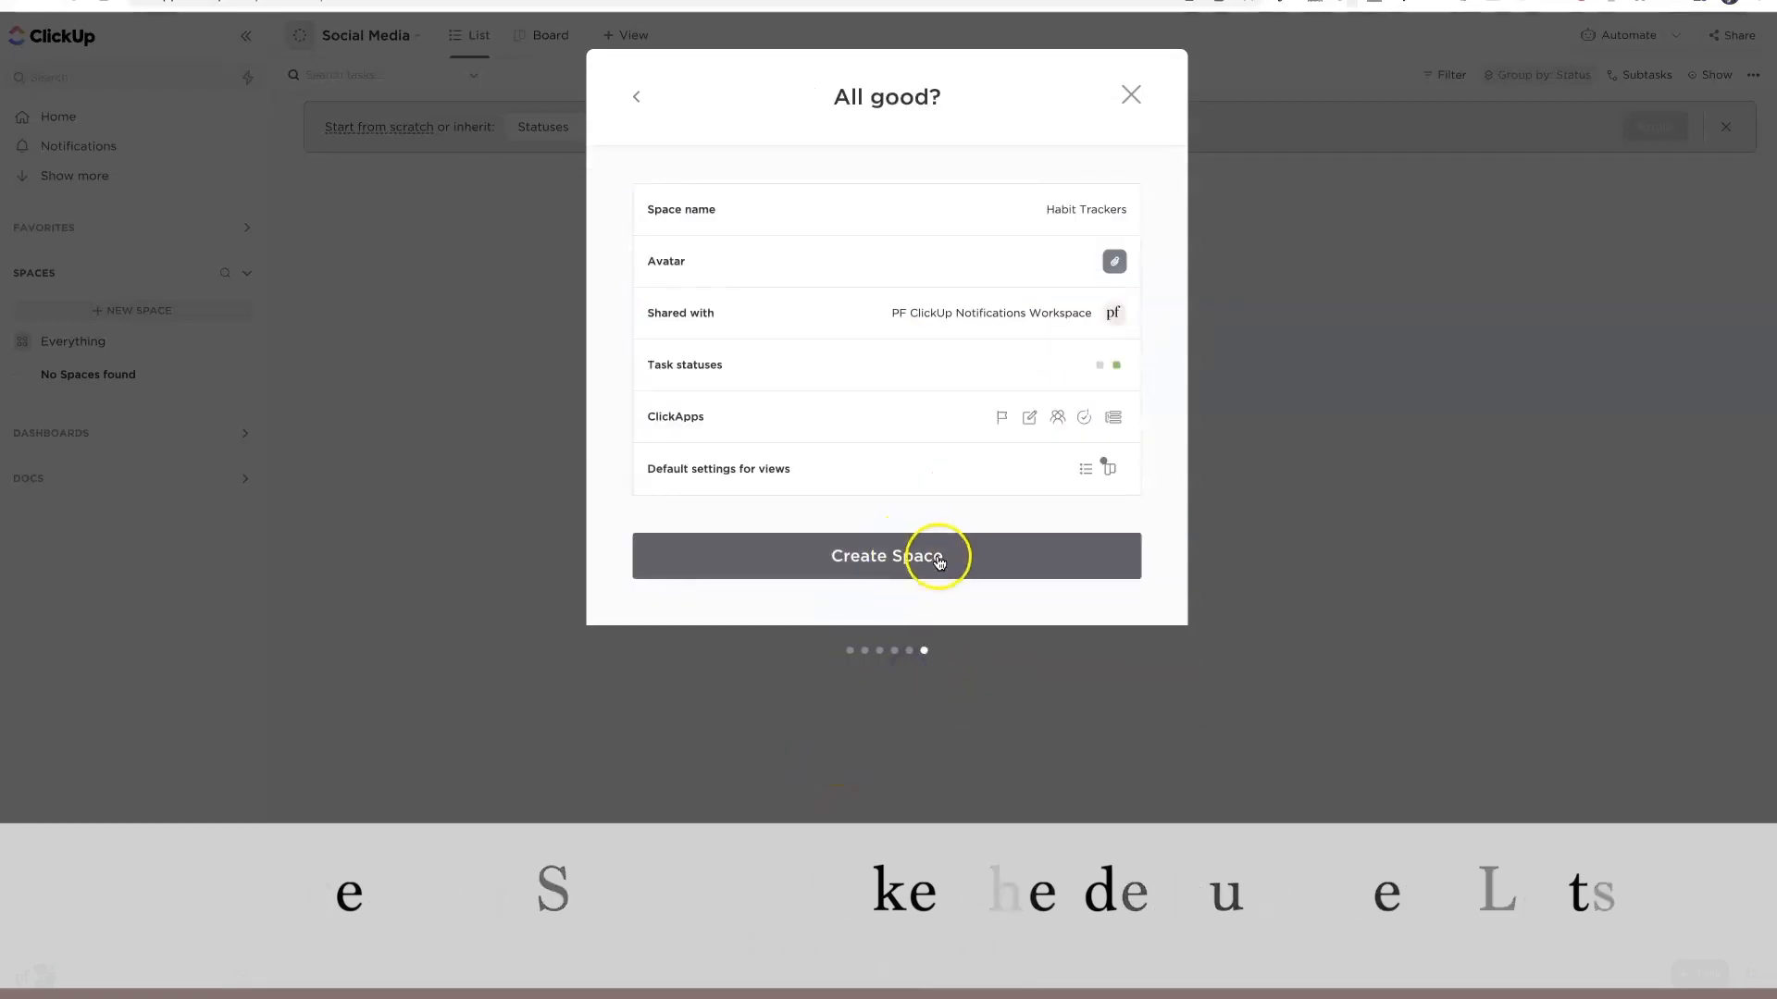
{"action": "left_click", "coordinate": [904, 553]}
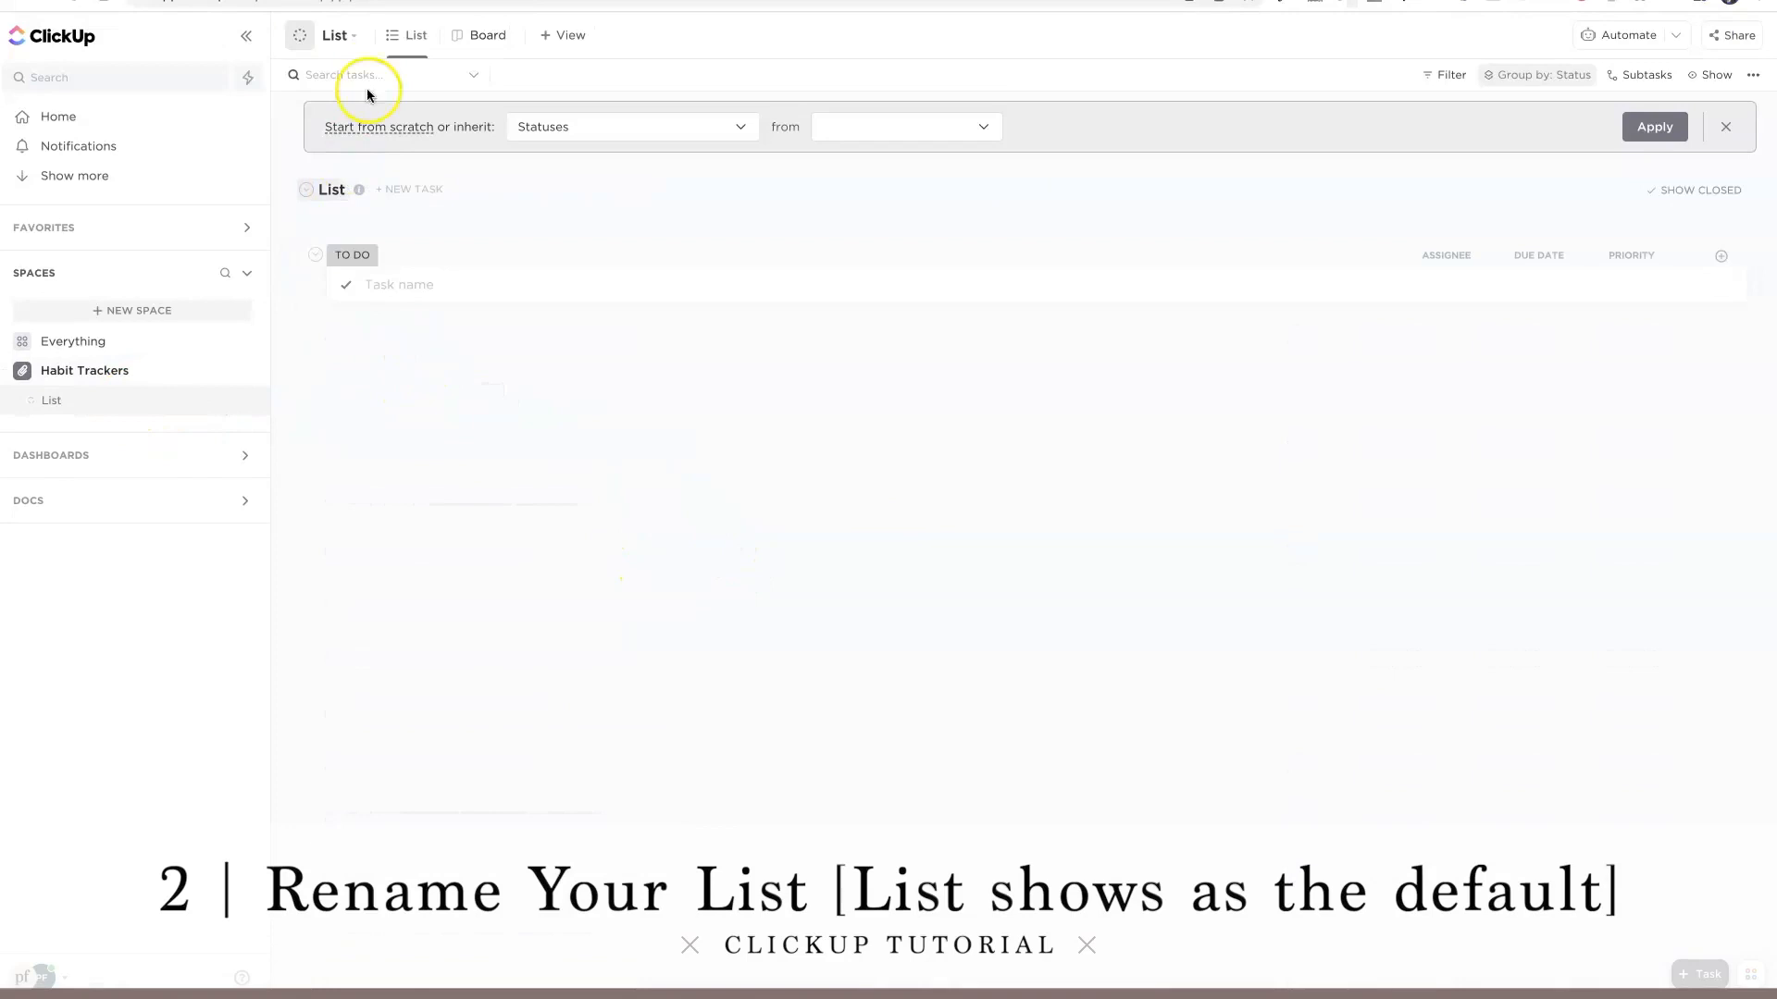
Rename the list to Workouts via List Settings.
{"action": "left_click", "coordinate": [350, 37]}
{"action": "left_click", "coordinate": [483, 83]}
{"action": "type", "text": "Workouts"}
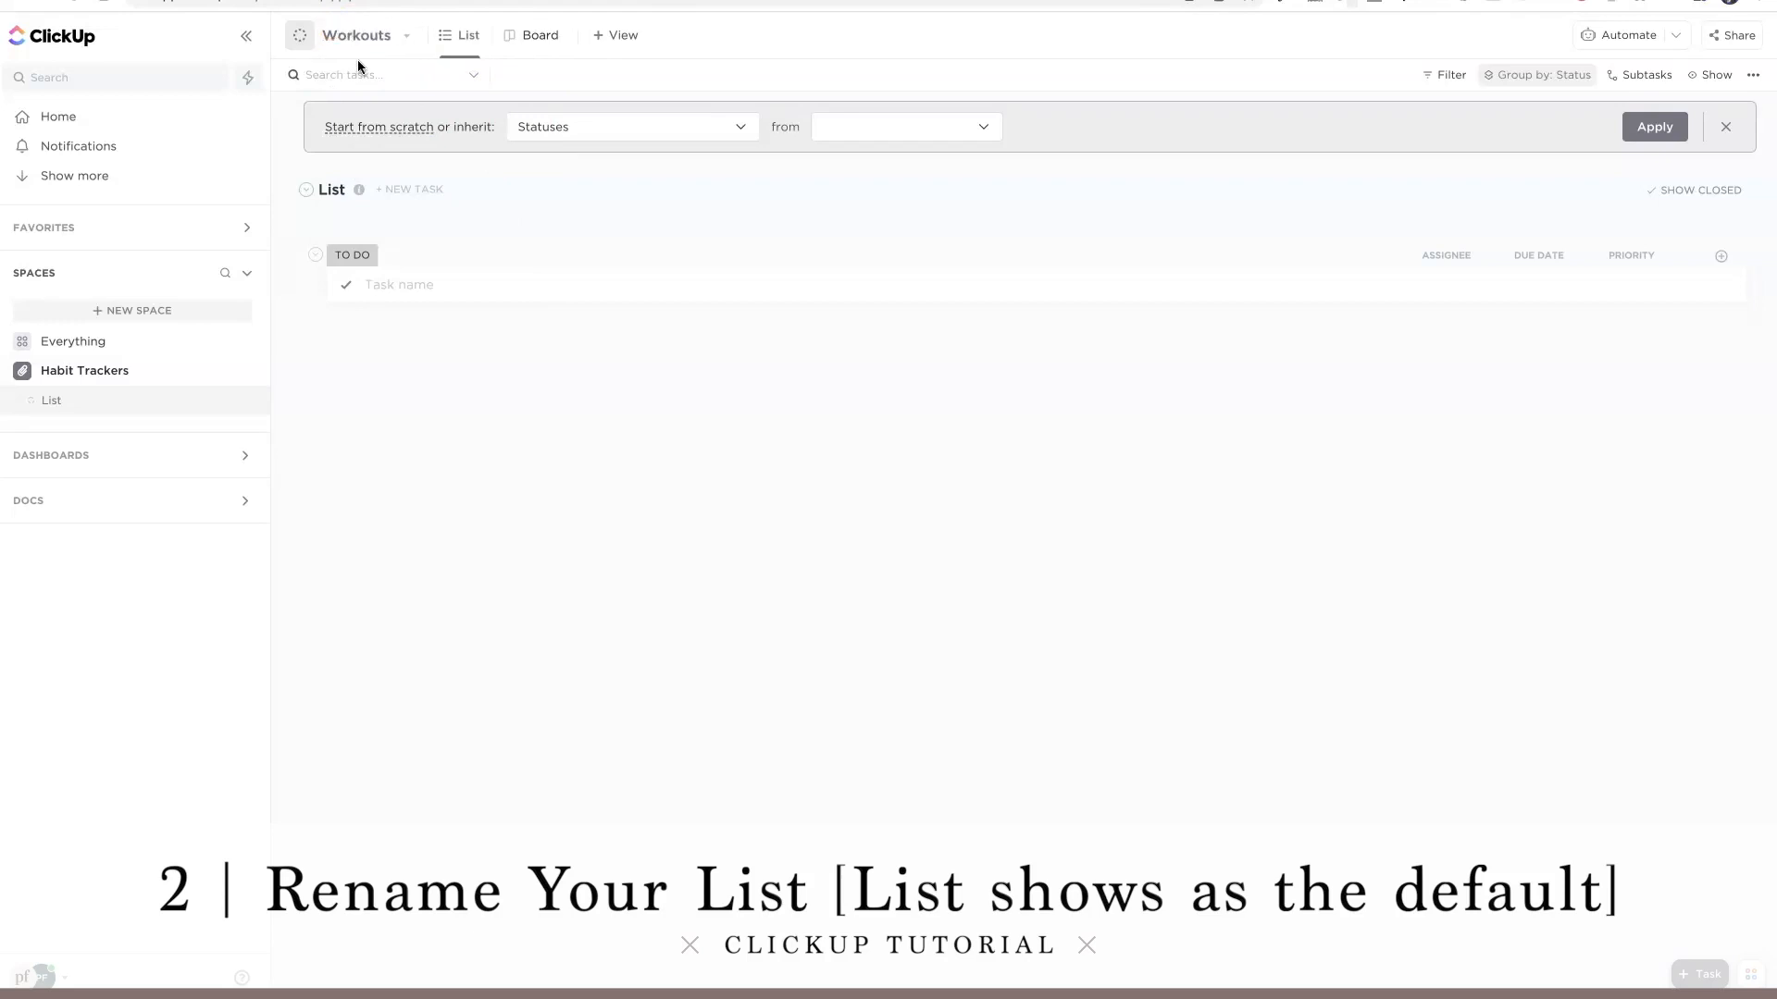
{"action": "left_click", "coordinate": [393, 285]}
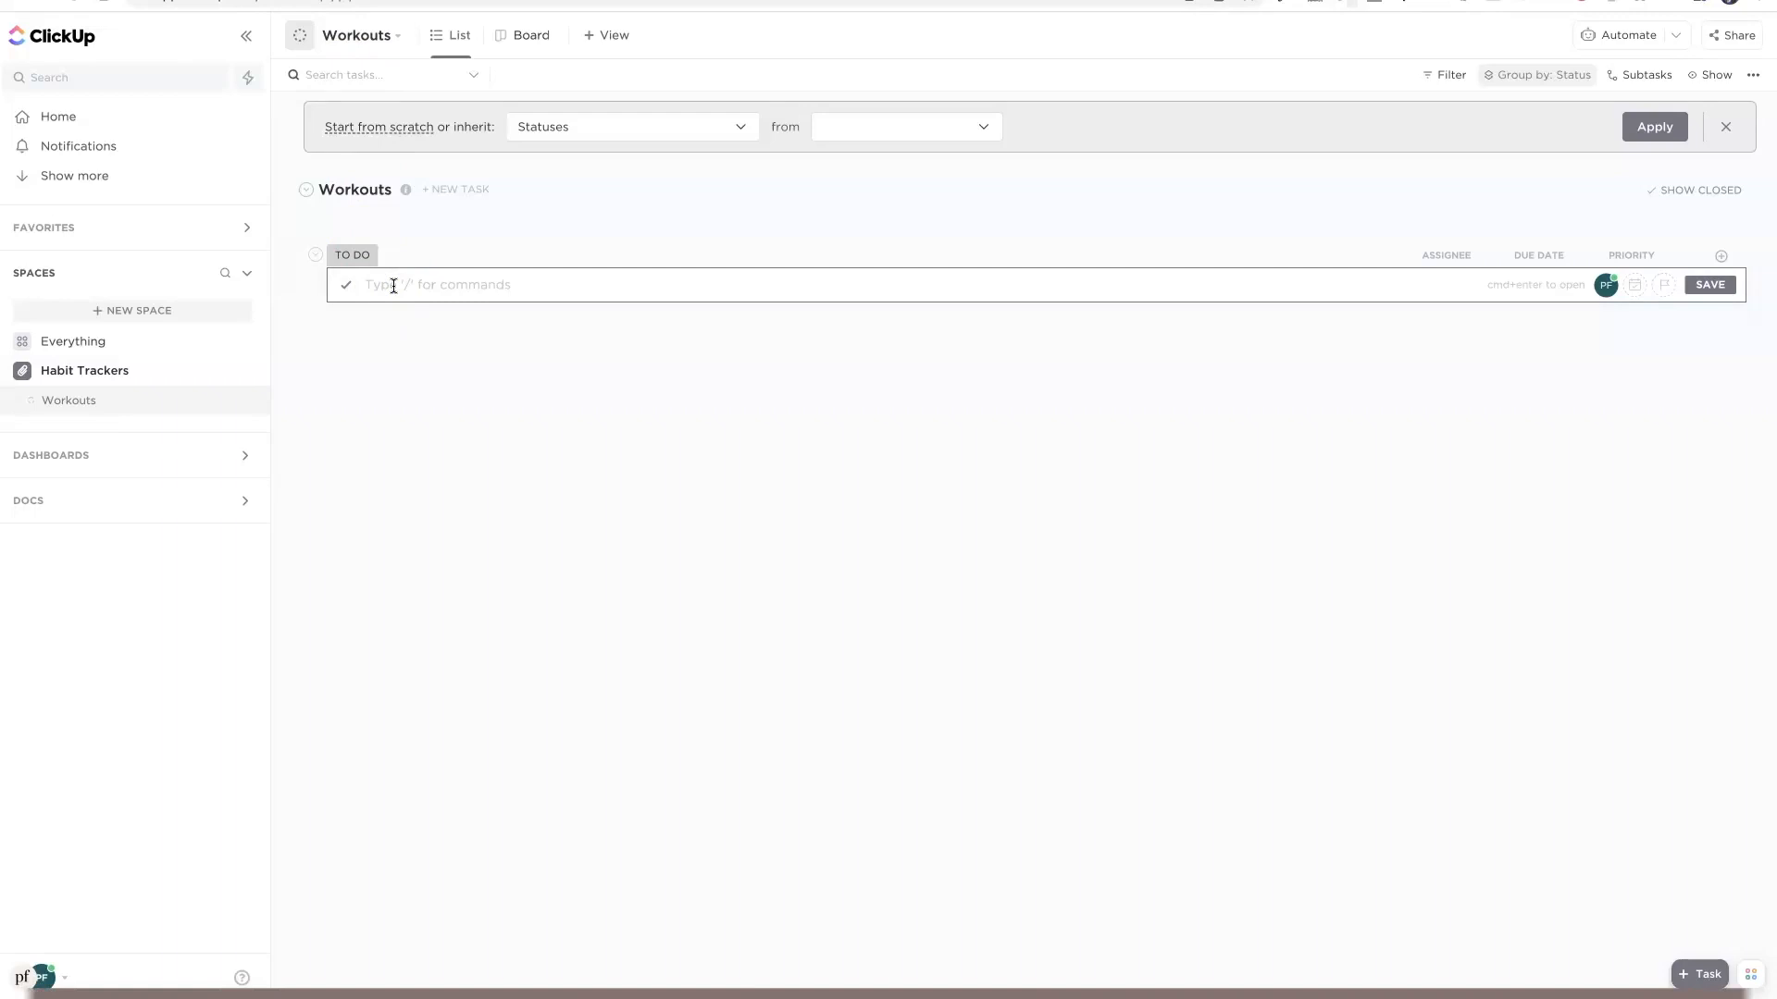
{"action": "type", "text": "Weights"}
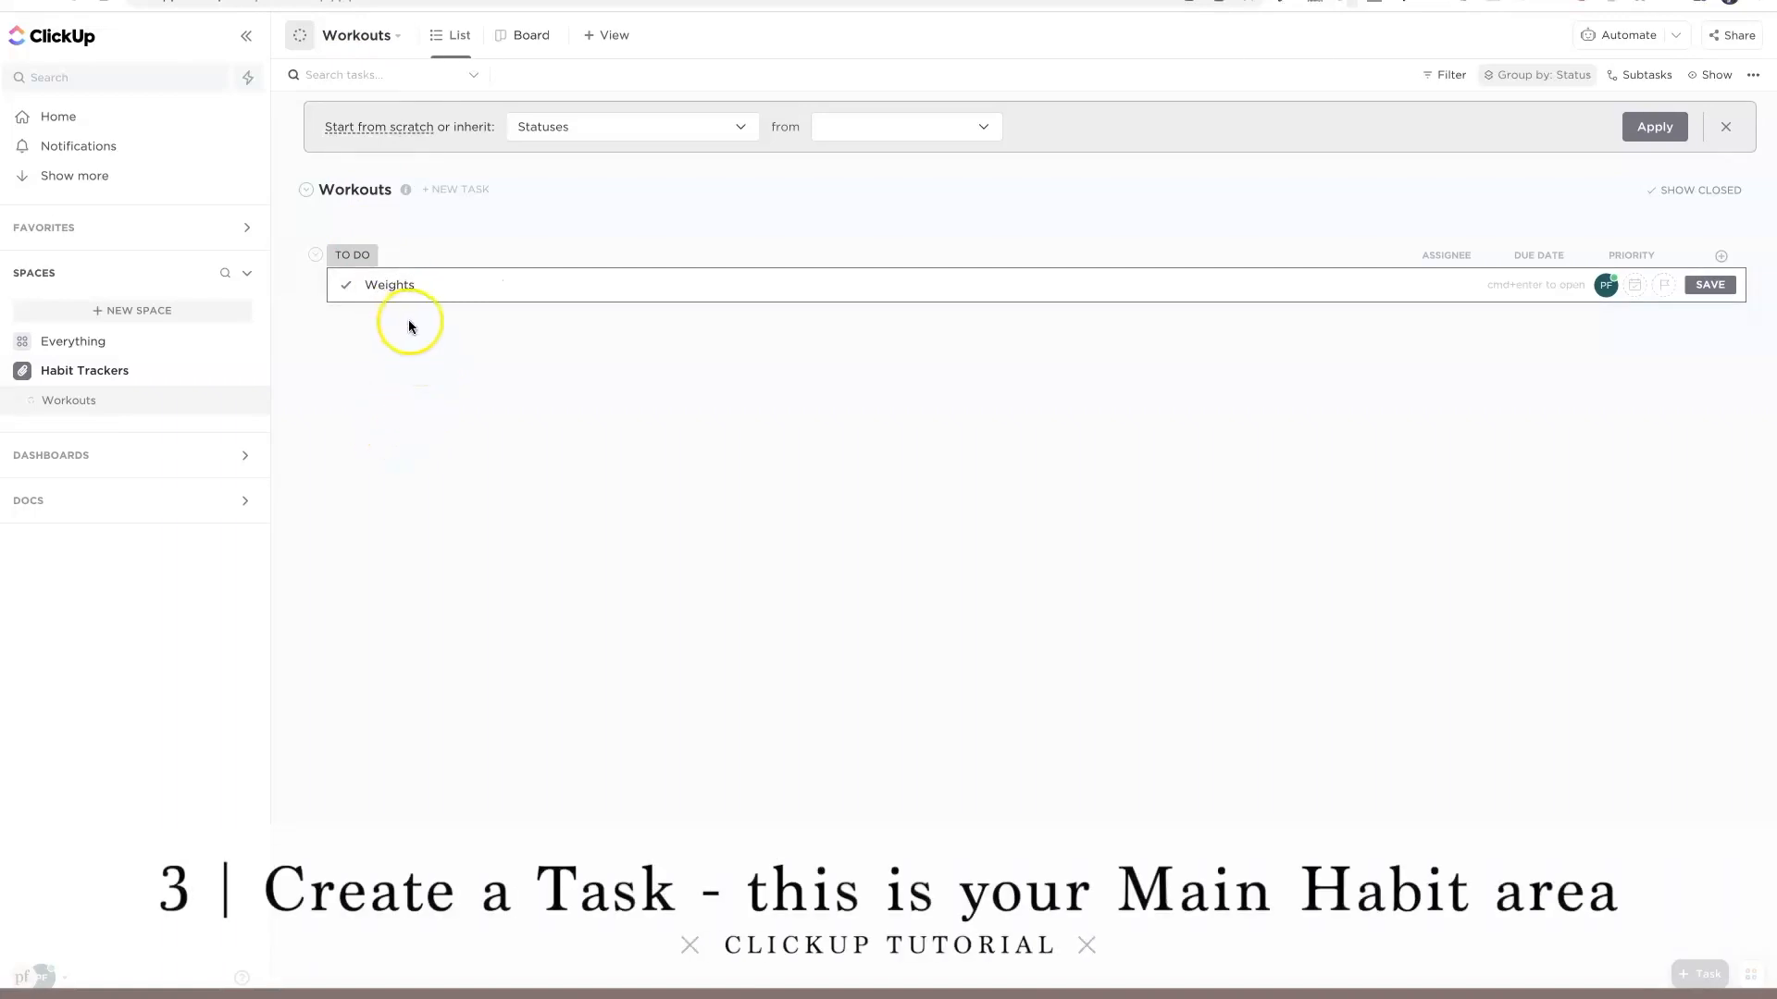
Add three tasks to Workouts: Weights, Cardio and Flexibility.
{"action": "left_click", "coordinate": [457, 275]}
{"action": "key", "text": "Return"}
{"action": "type", "text": "Cardio"}
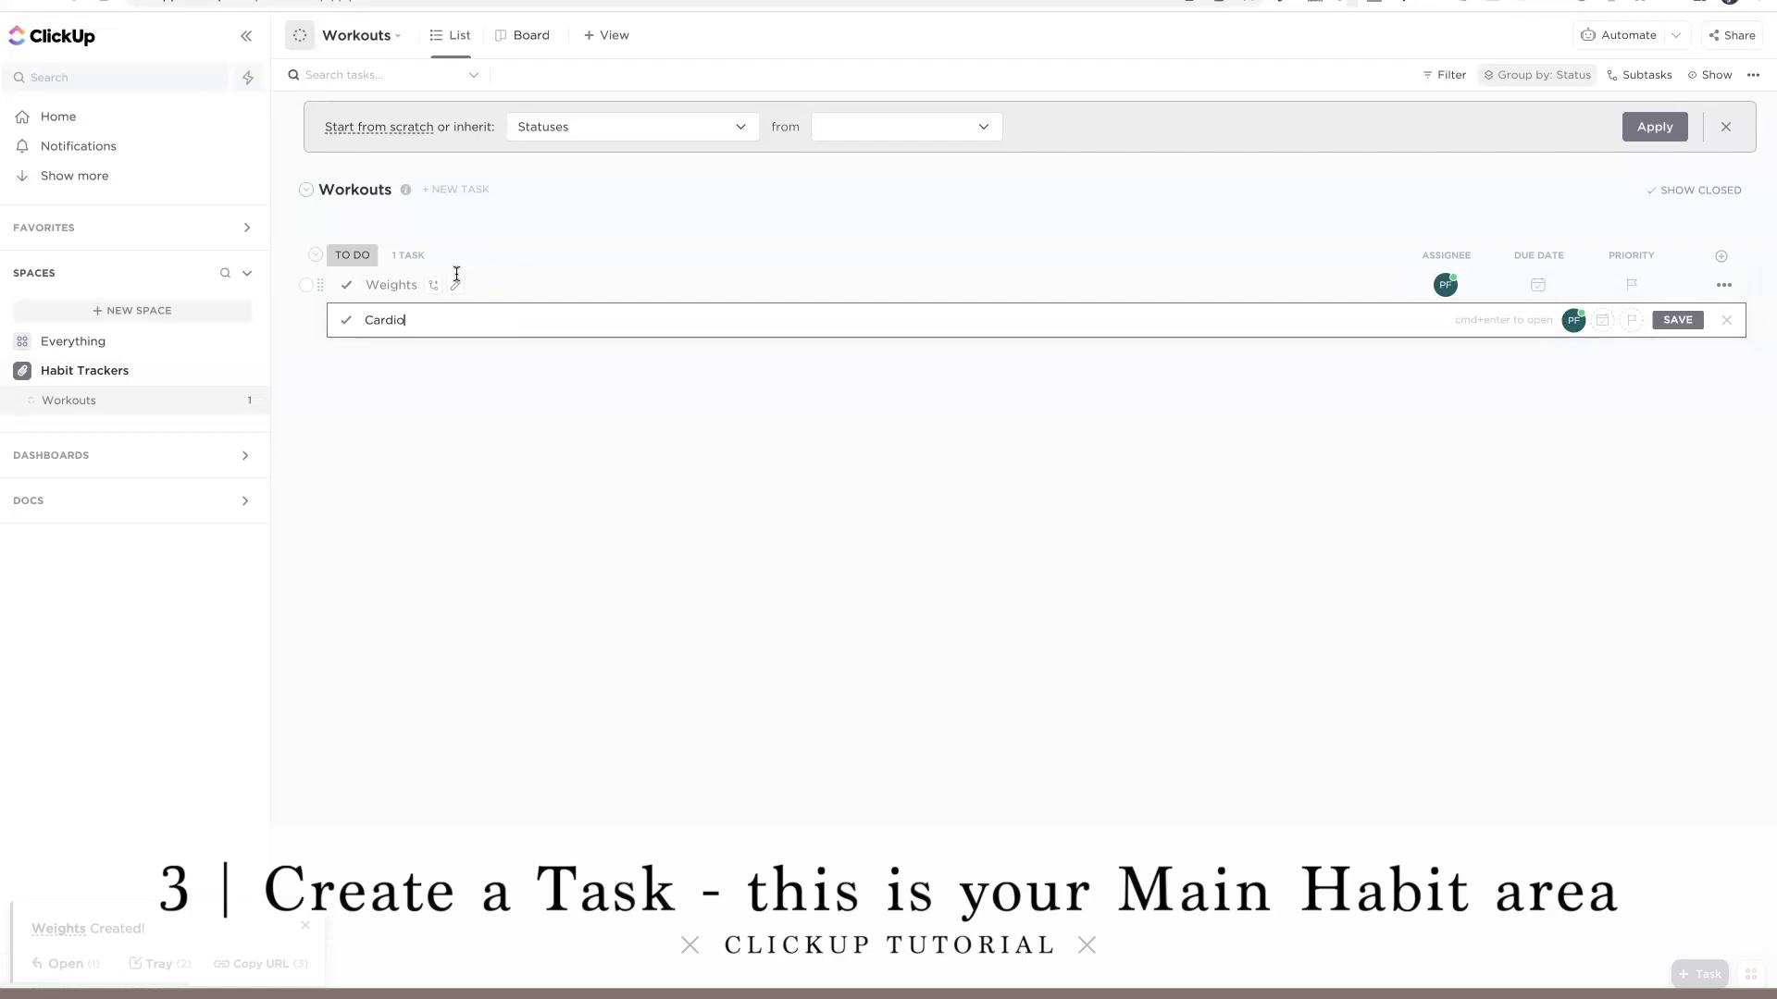
{"action": "key", "text": "Return"}
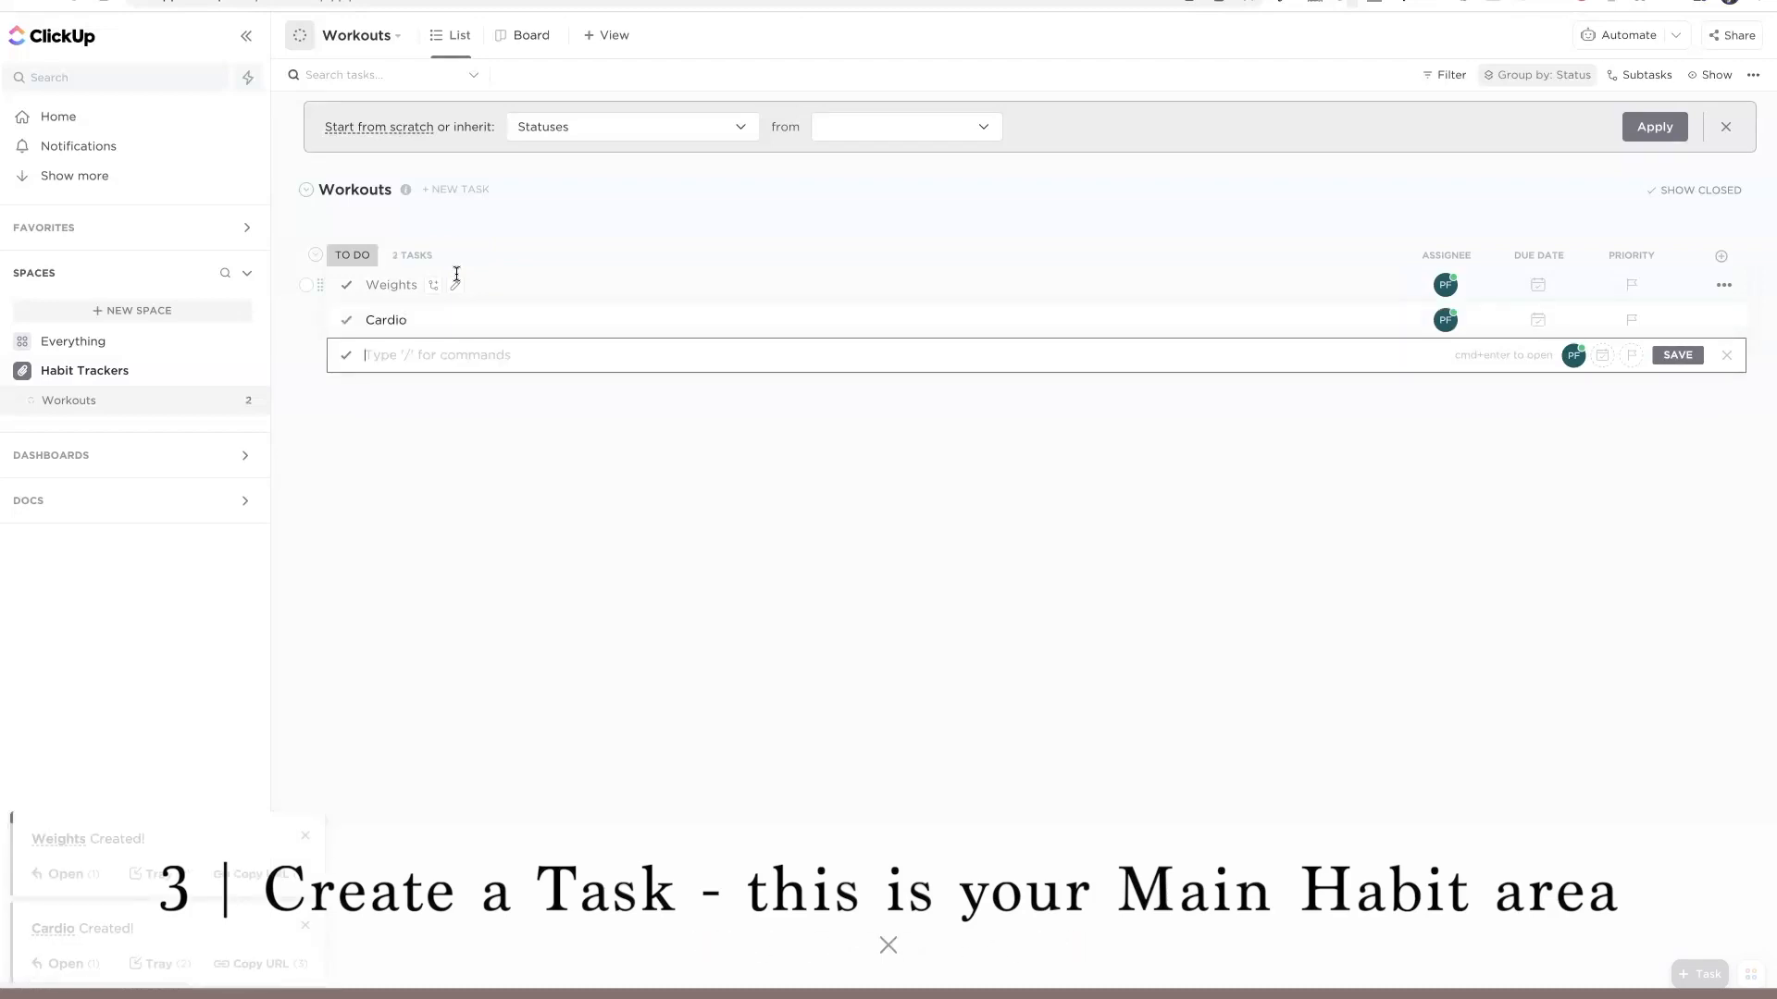
{"action": "type", "text": "Flexibility"}
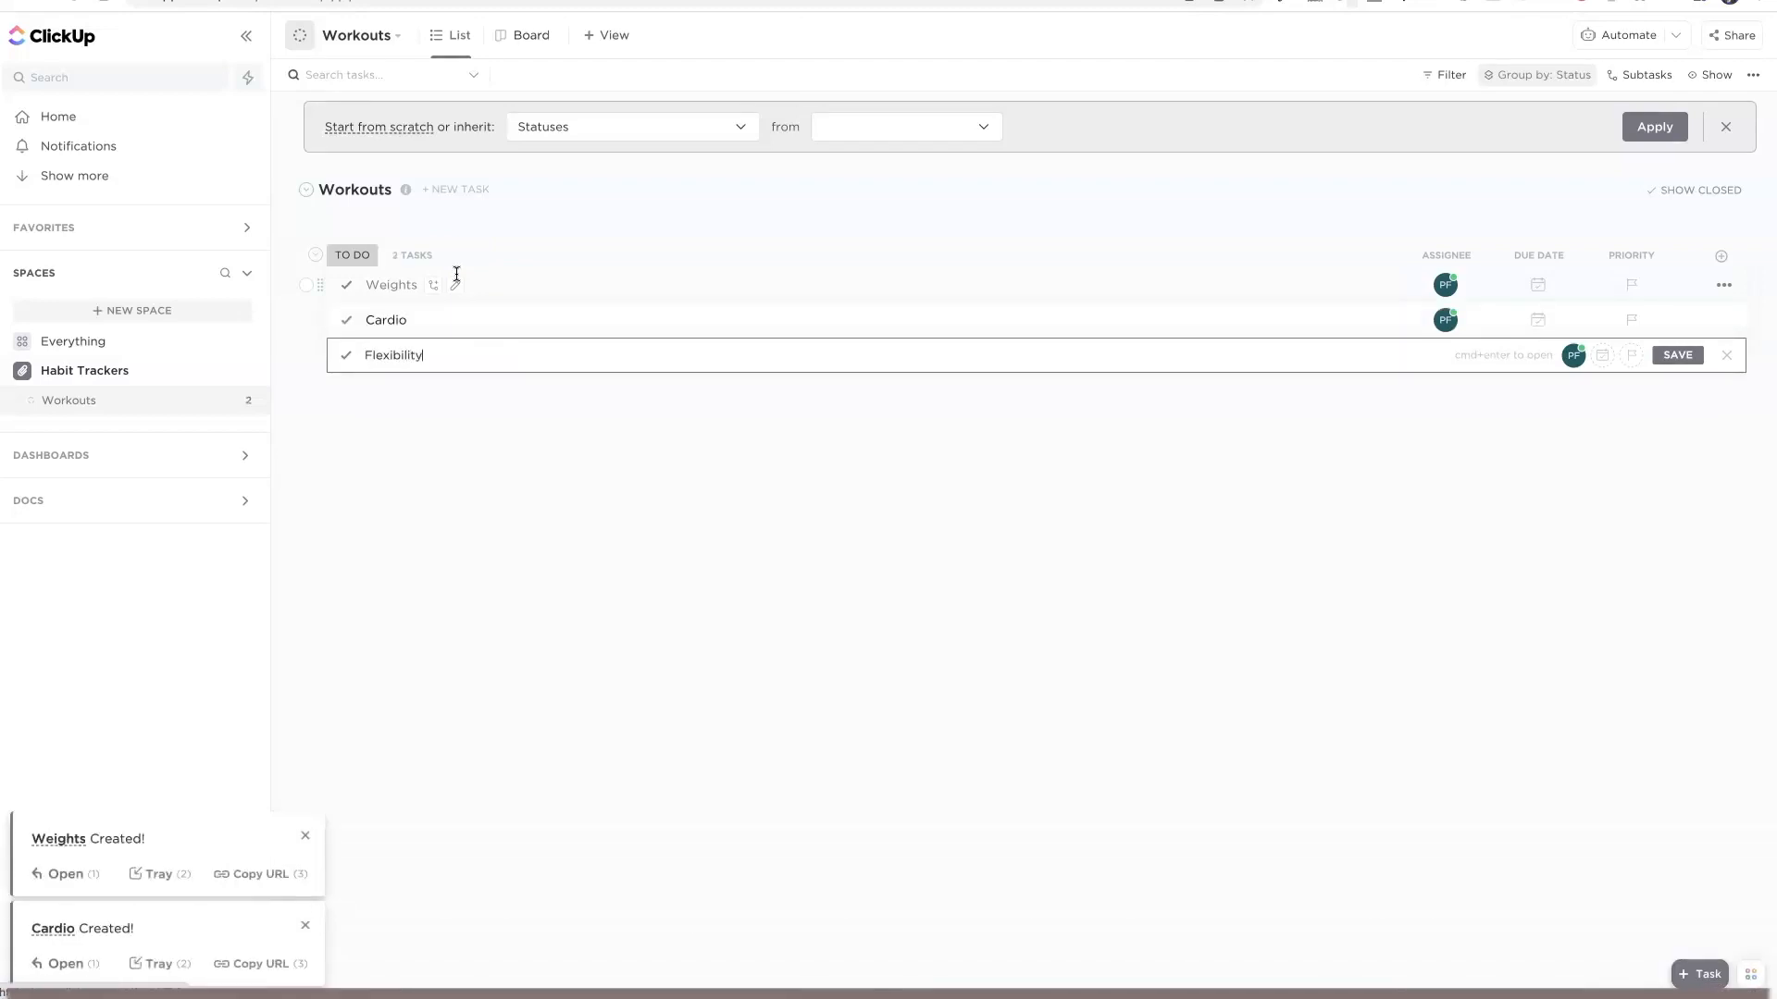
{"action": "key", "text": "Return"}
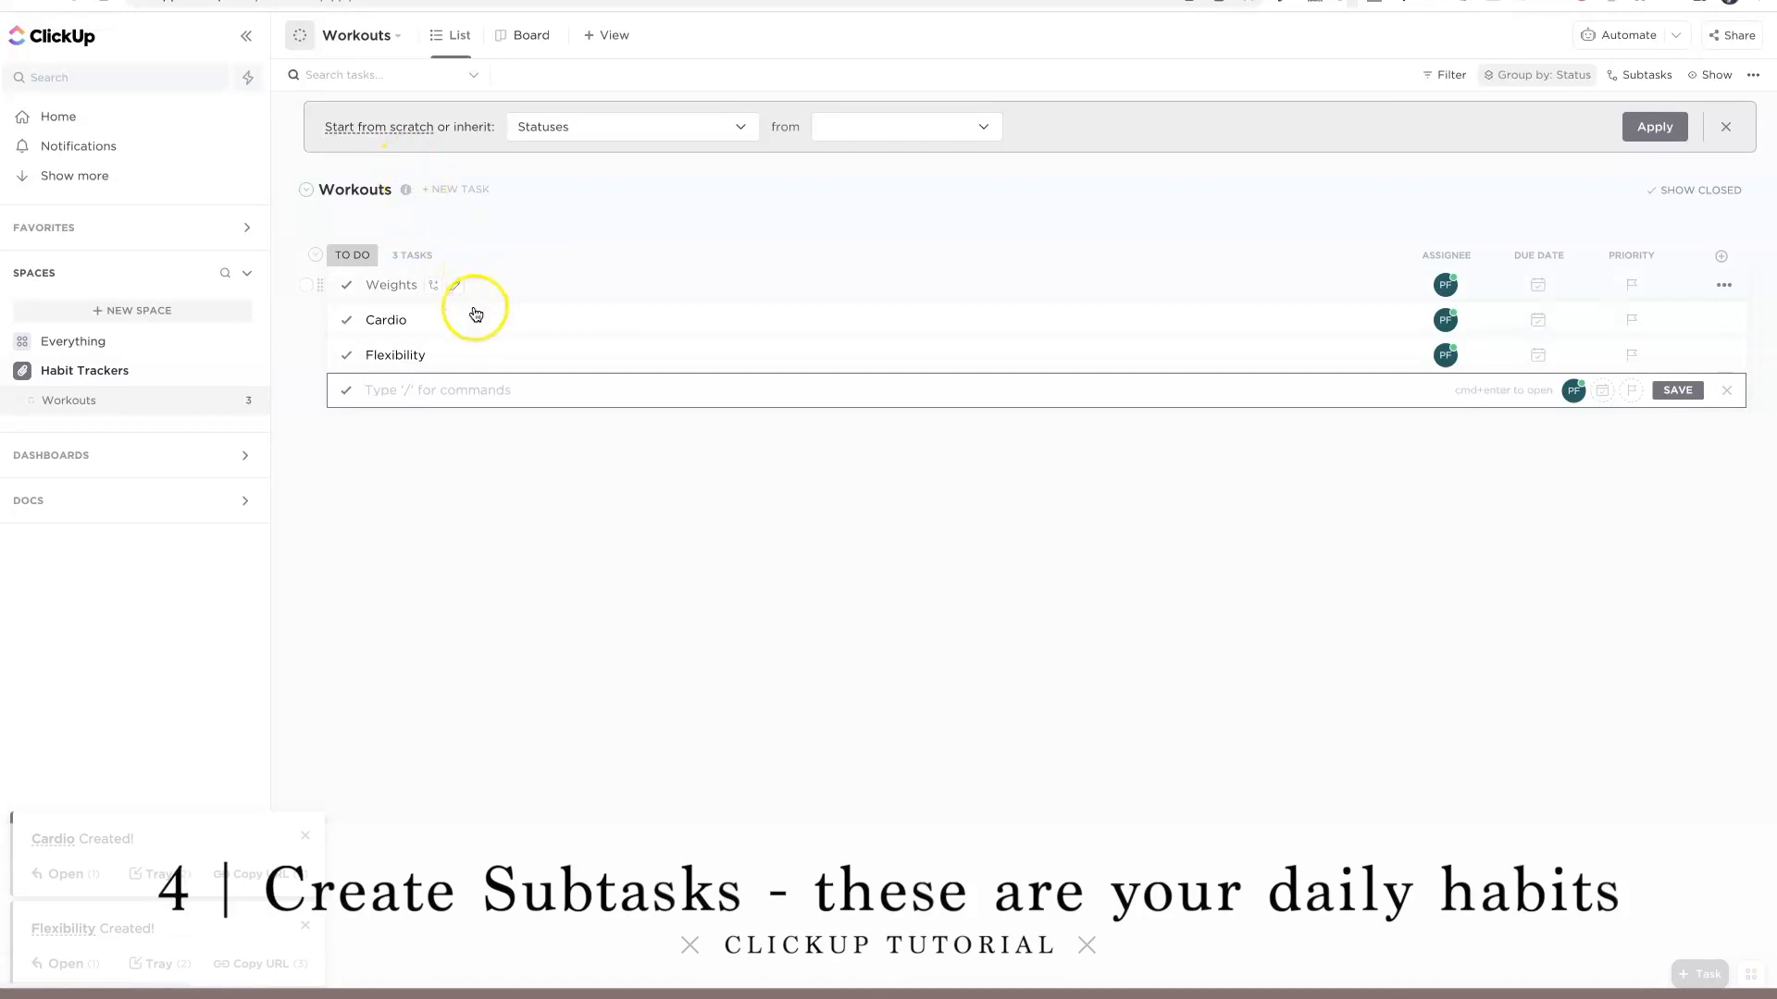
Give Weights subtasks 01 Chest + Tris, 02 Back + Bis and 03 Legs + Shoulders.
{"action": "left_click", "coordinate": [393, 287]}
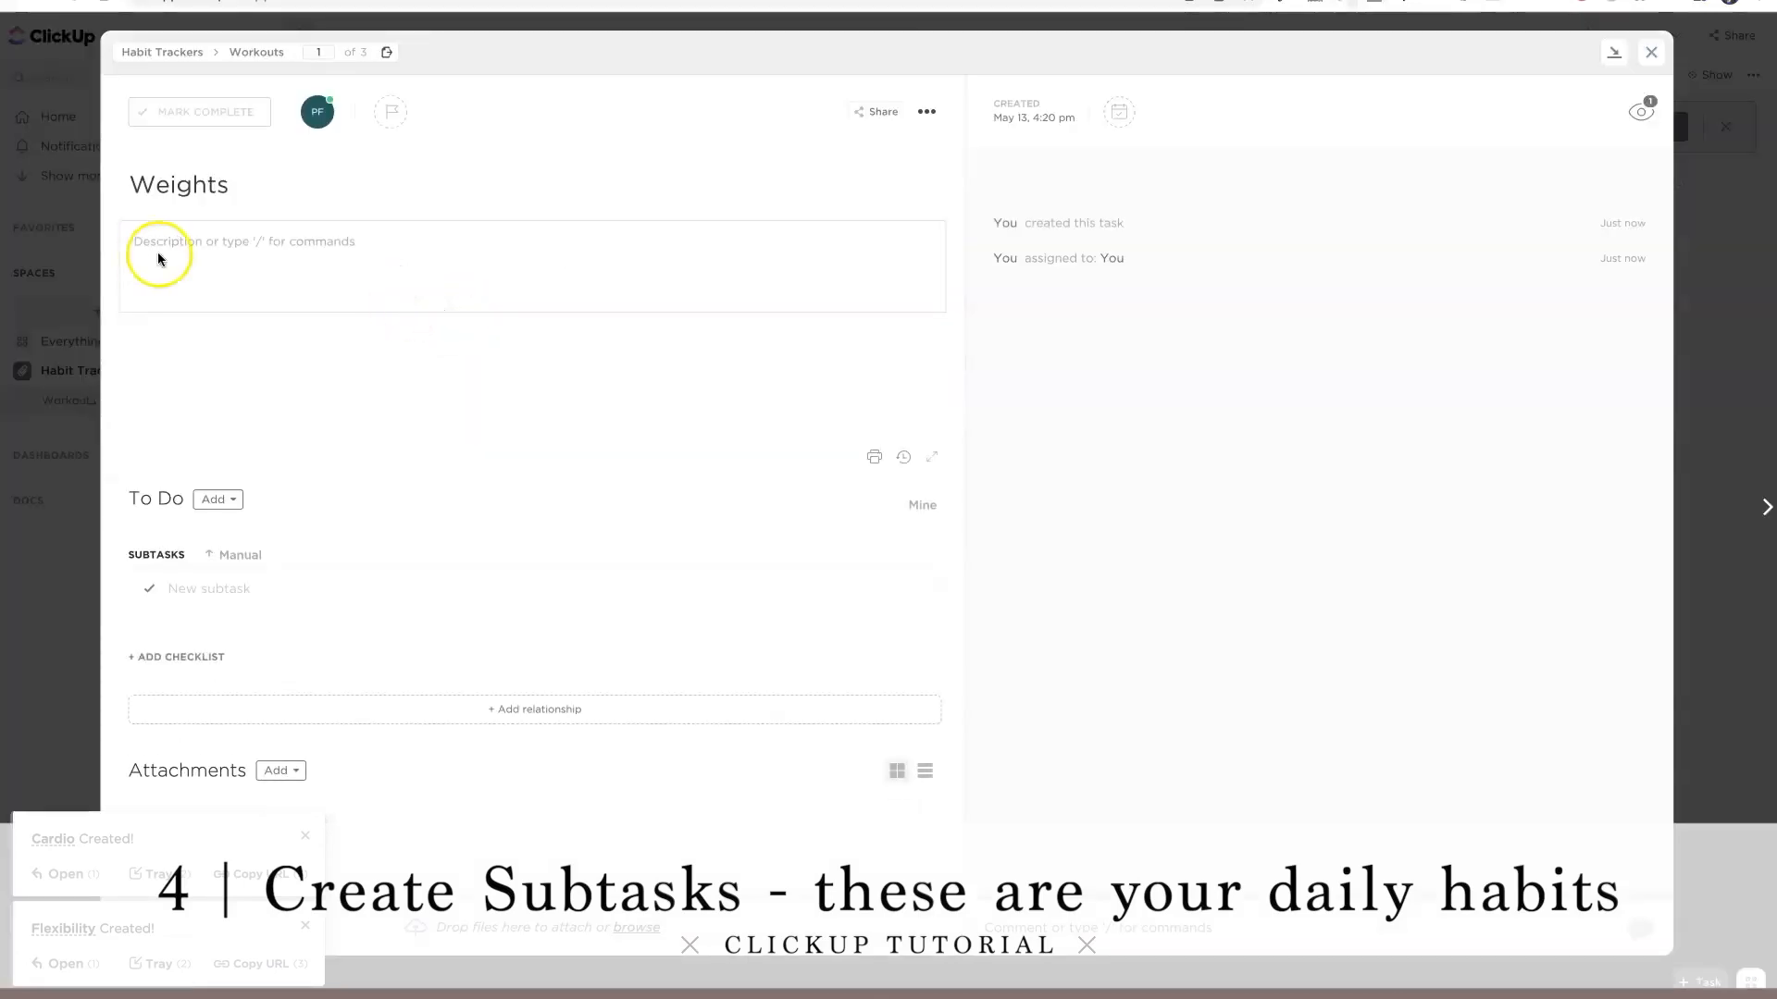
{"action": "left_click", "coordinate": [258, 597]}
{"action": "type", "text": "01 Chest +Tris"}
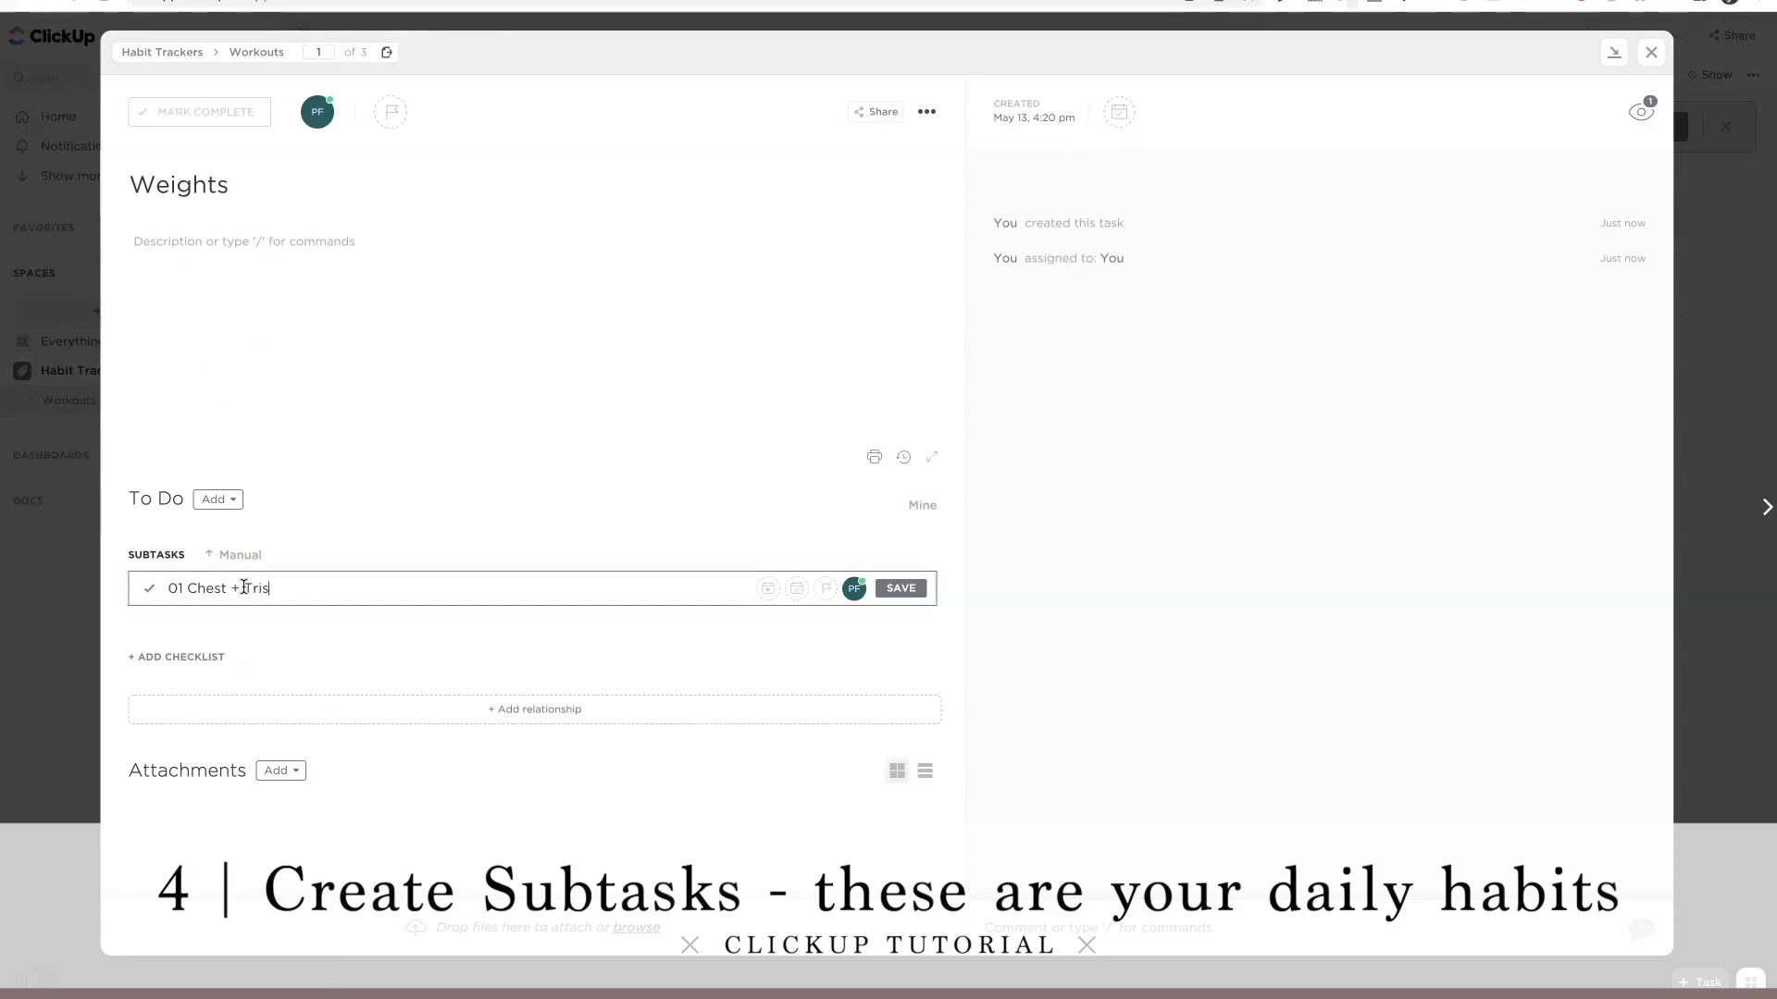
{"action": "type", "text": "02 Back + Bis"}
{"action": "key", "text": "Return"}
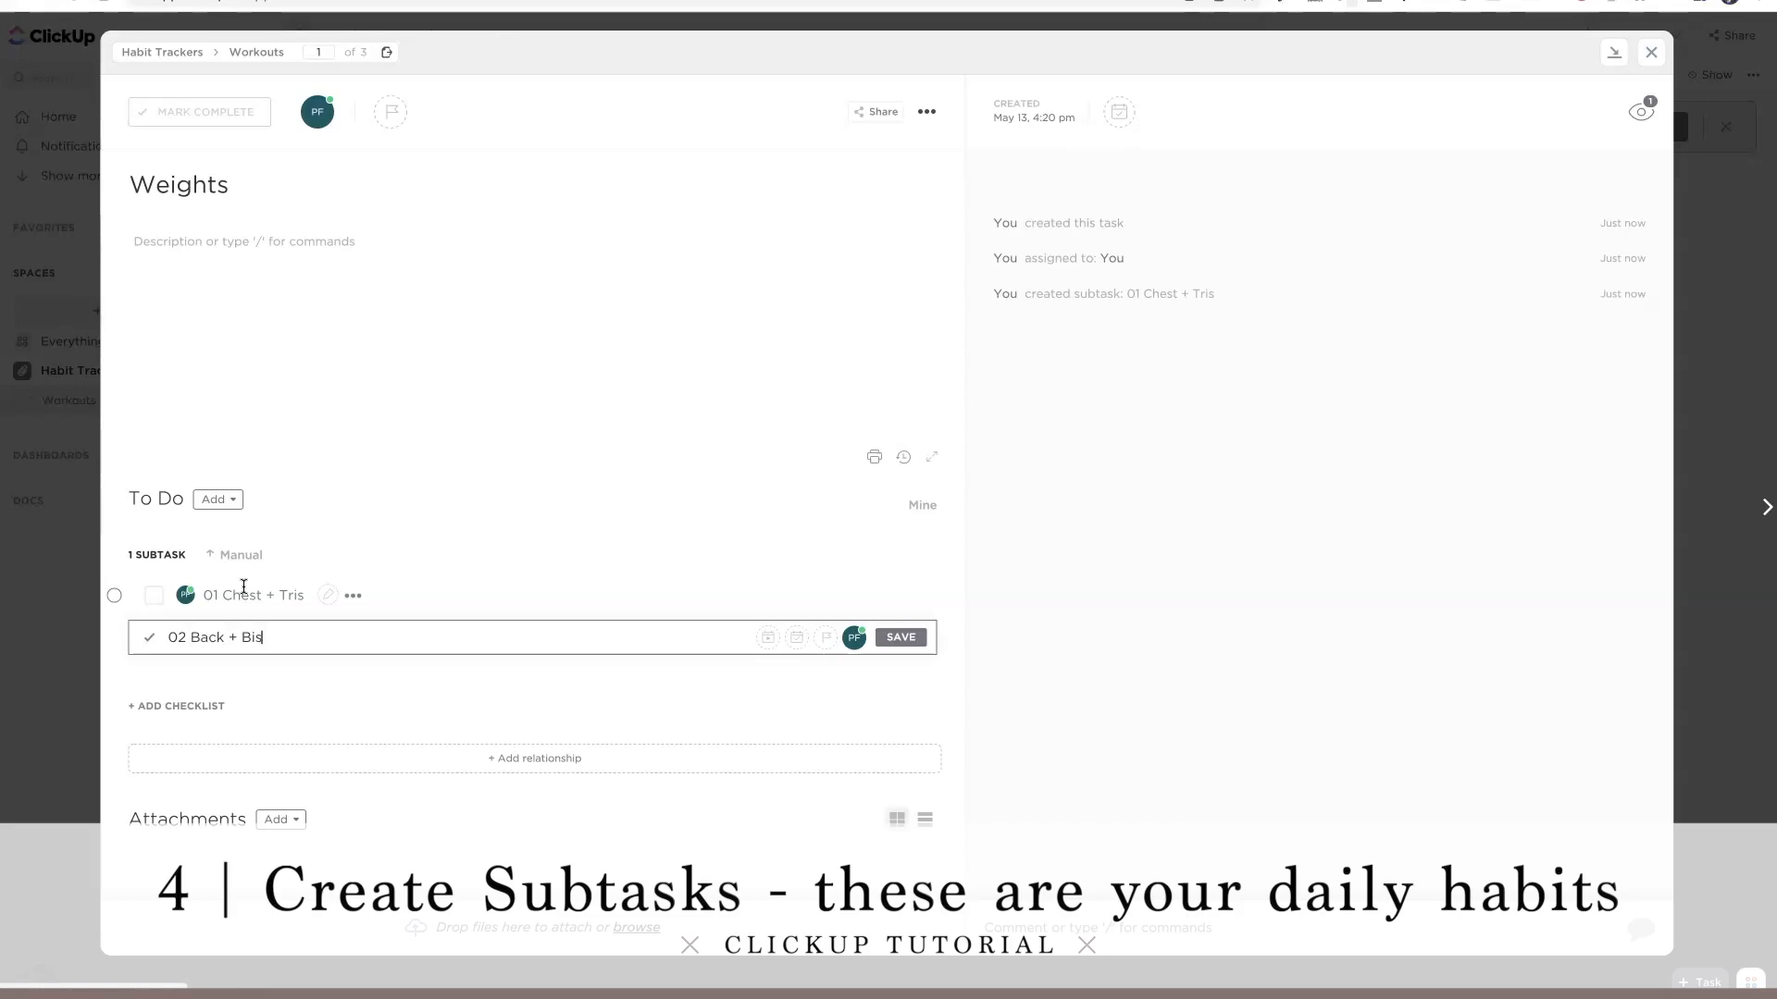
{"action": "key", "text": "Return"}
{"action": "type", "text": "03 Legs + Shoulders"}
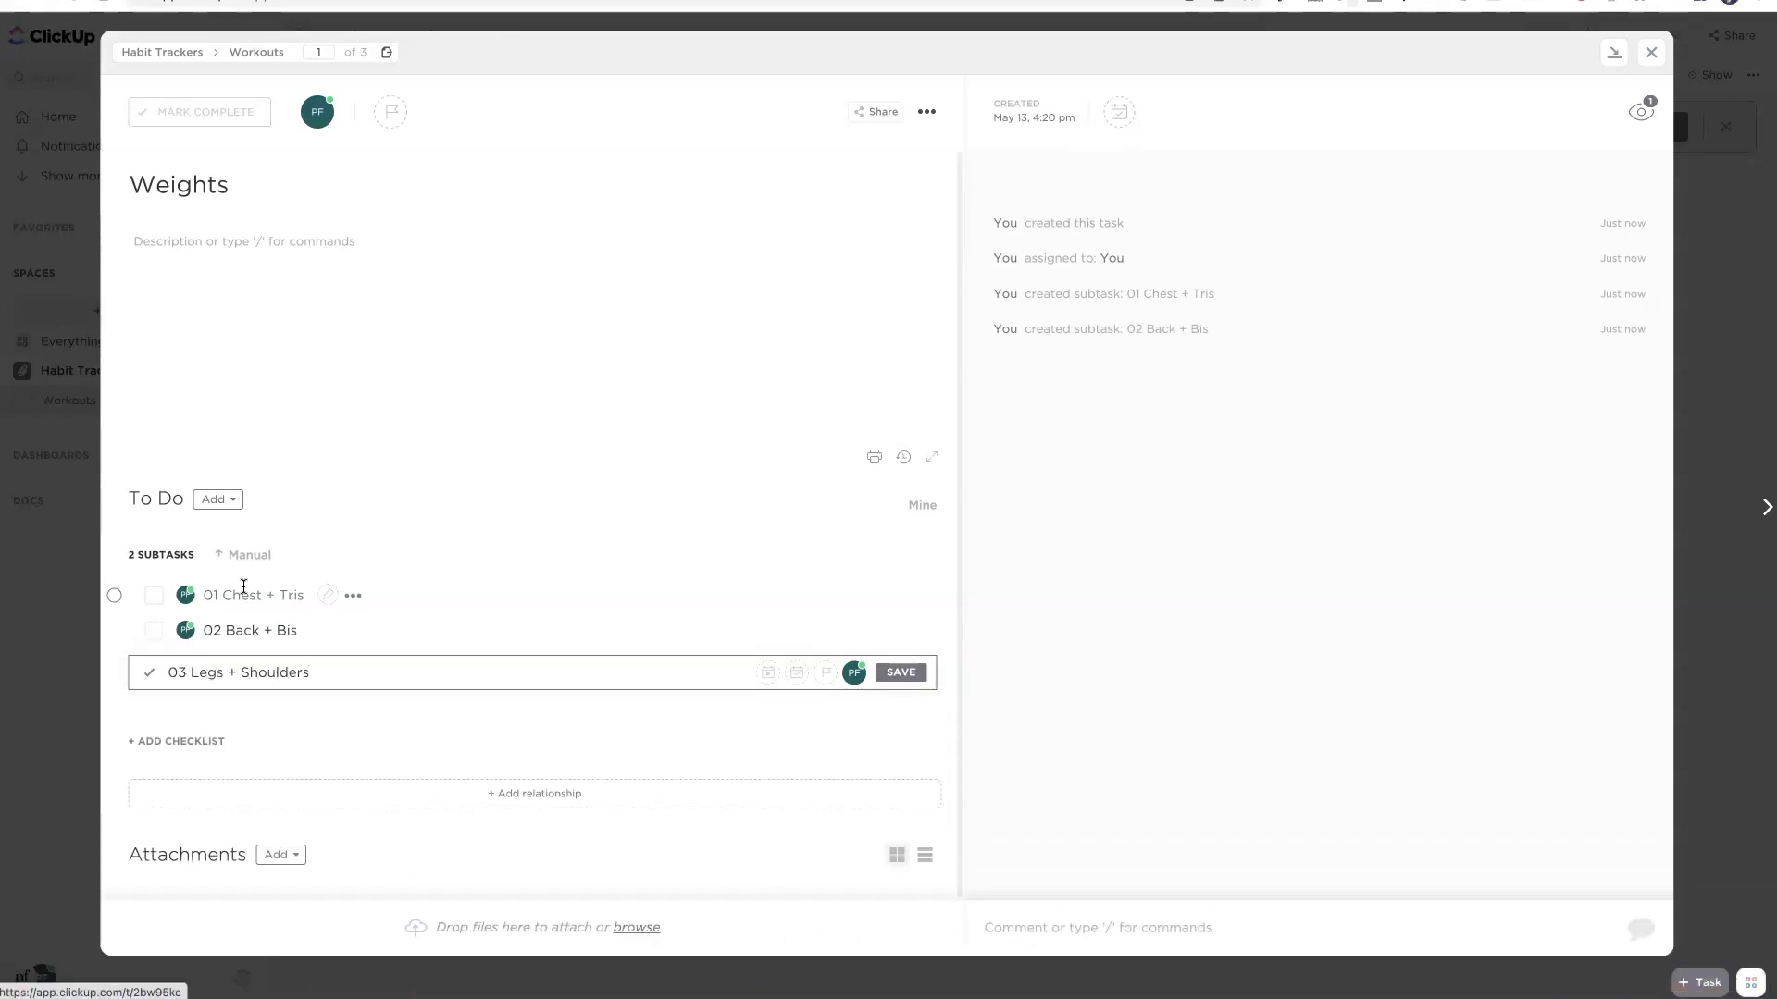
{"action": "key", "text": "Return"}
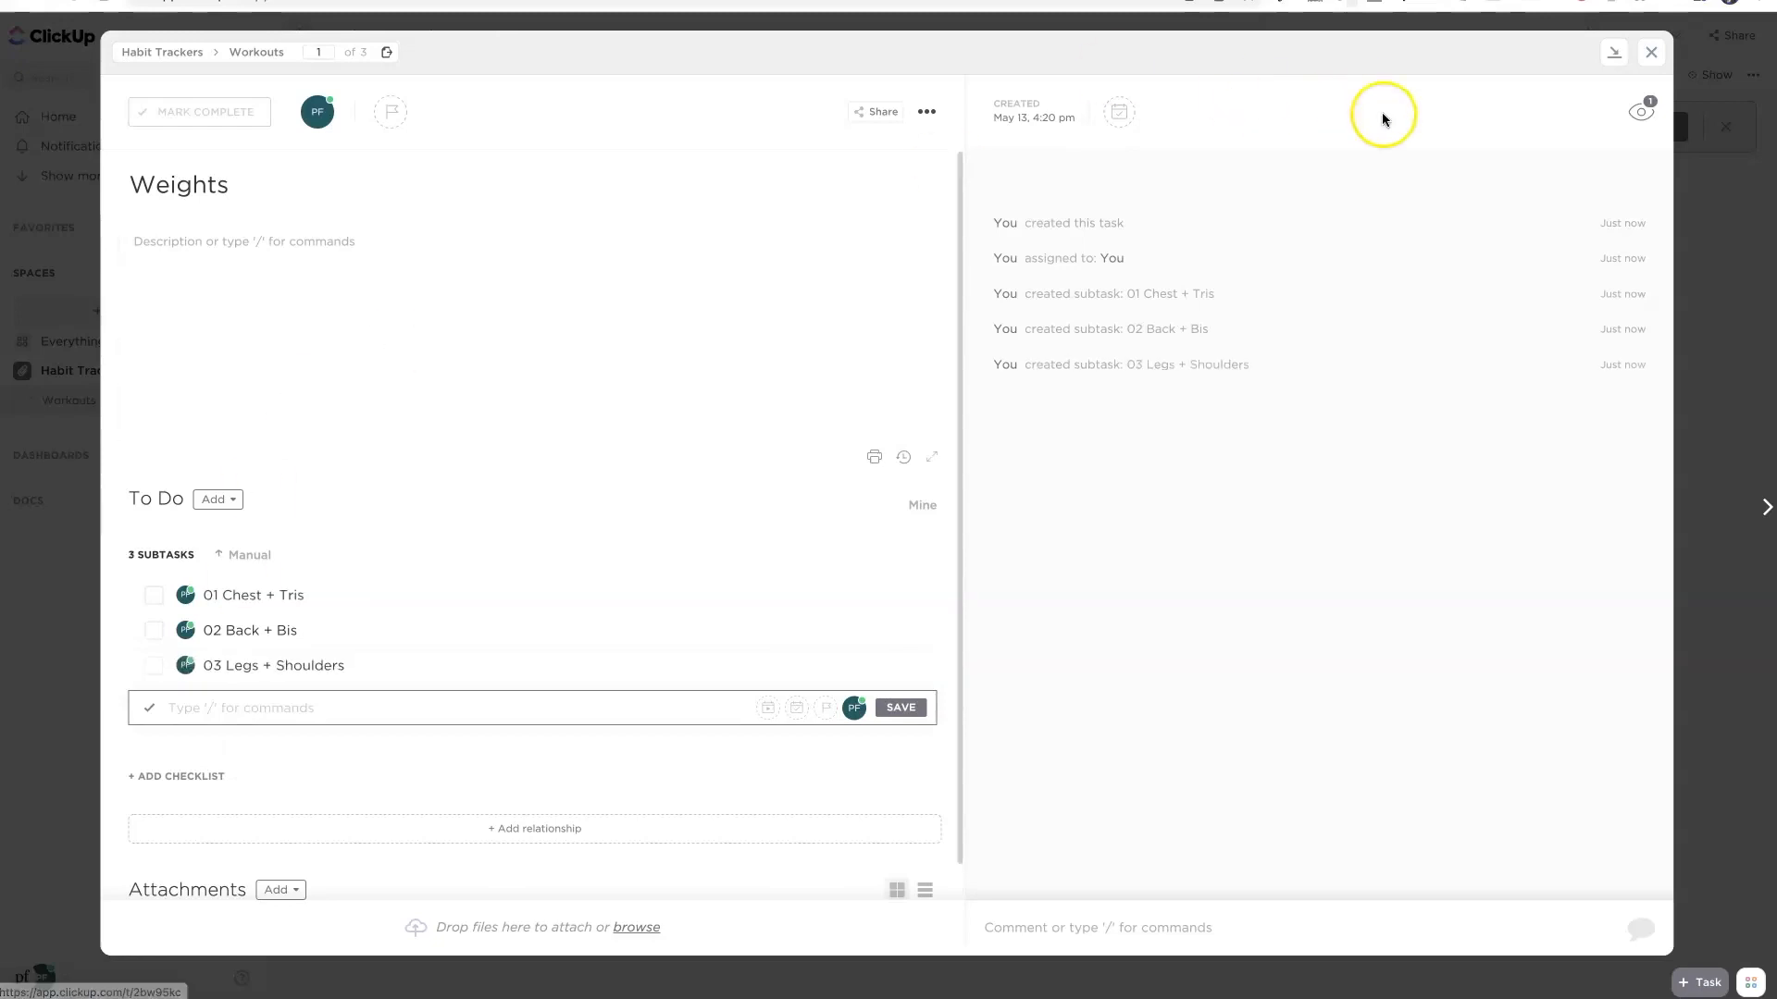
{"action": "left_click", "coordinate": [1653, 59]}
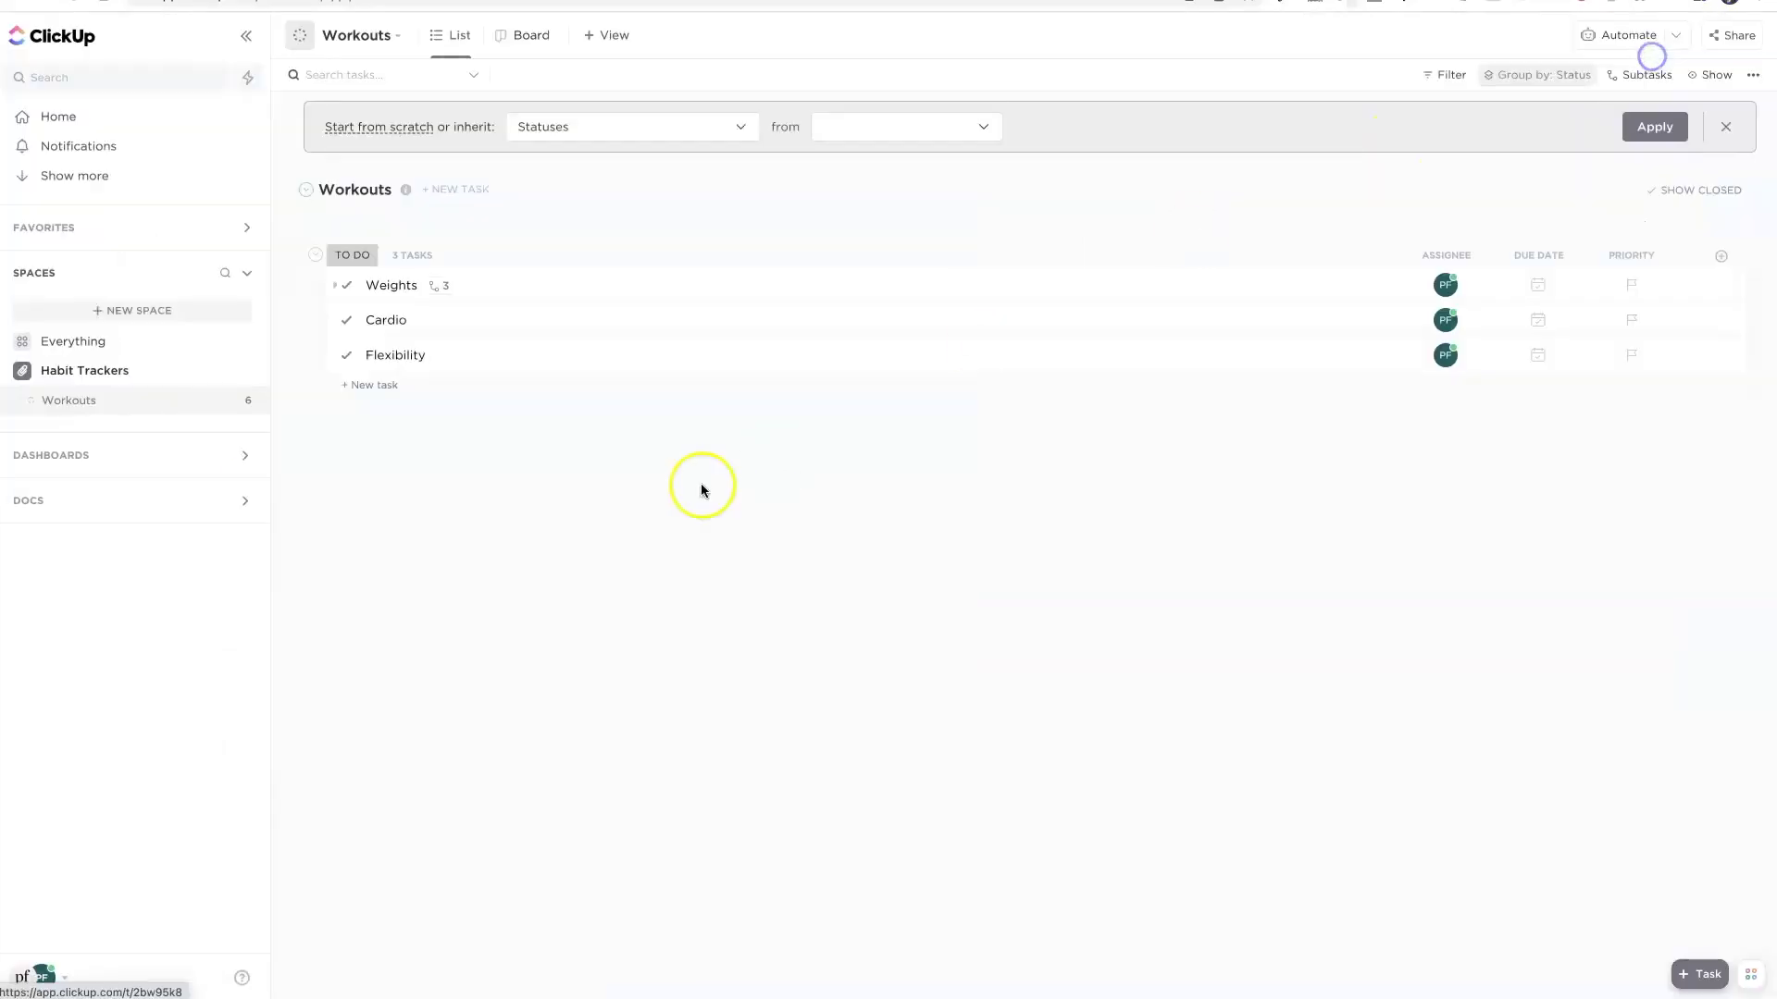
Give Cardio subtasks Spin, Running and Swimming.
{"action": "left_click", "coordinate": [394, 321]}
{"action": "left_click", "coordinate": [246, 588]}
{"action": "type", "text": "Spin"}
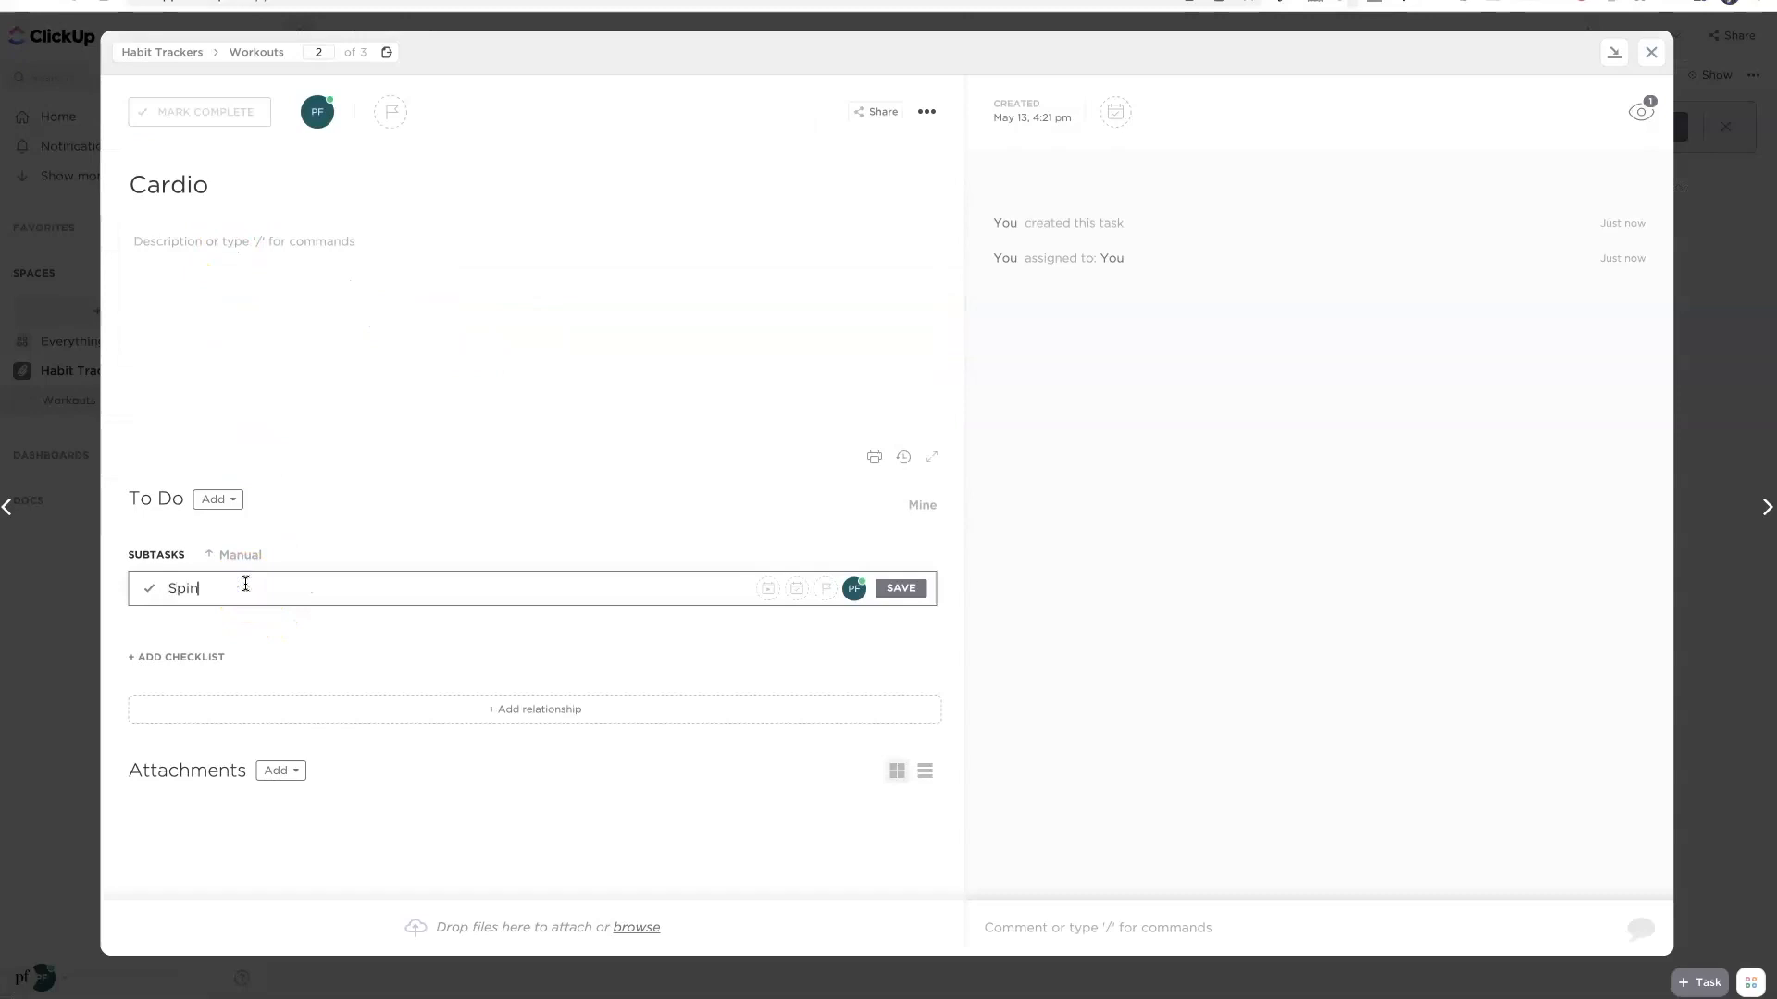
{"action": "type", "text": "Runn"}
{"action": "key", "text": "Return"}
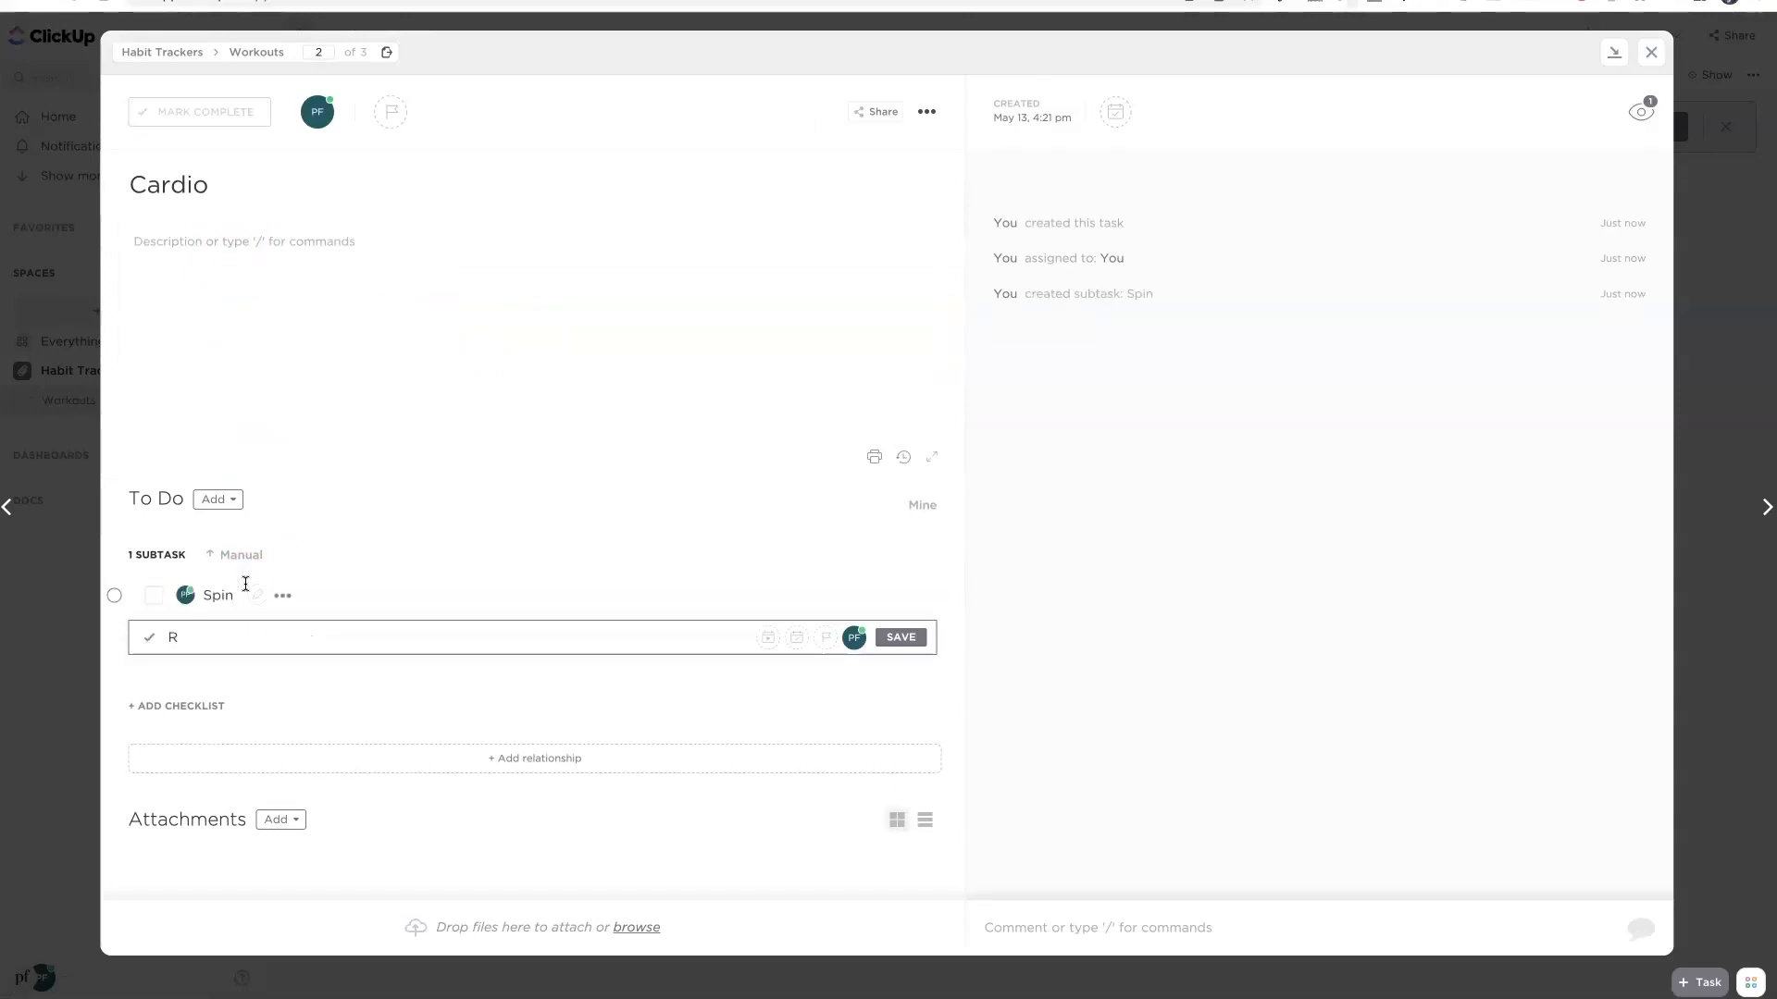
{"action": "type", "text": "g"}
{"action": "key", "text": "Return"}
{"action": "type", "text": "Swimm"}
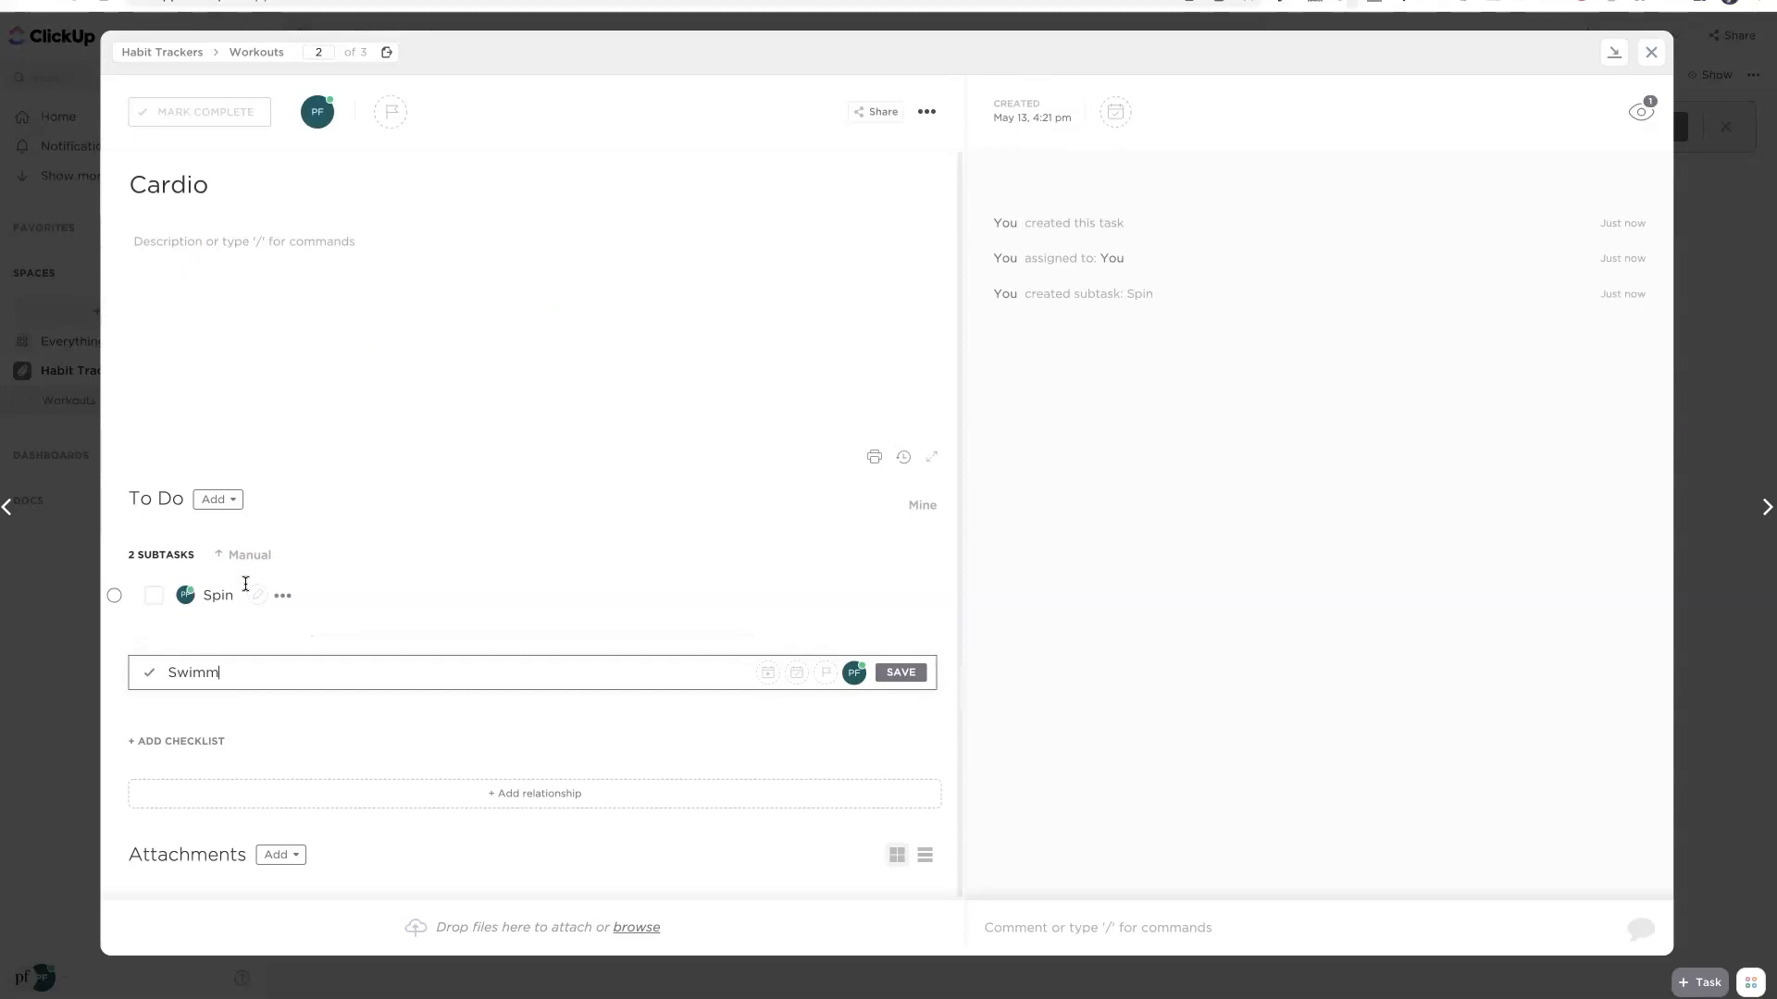
{"action": "key", "text": "Return"}
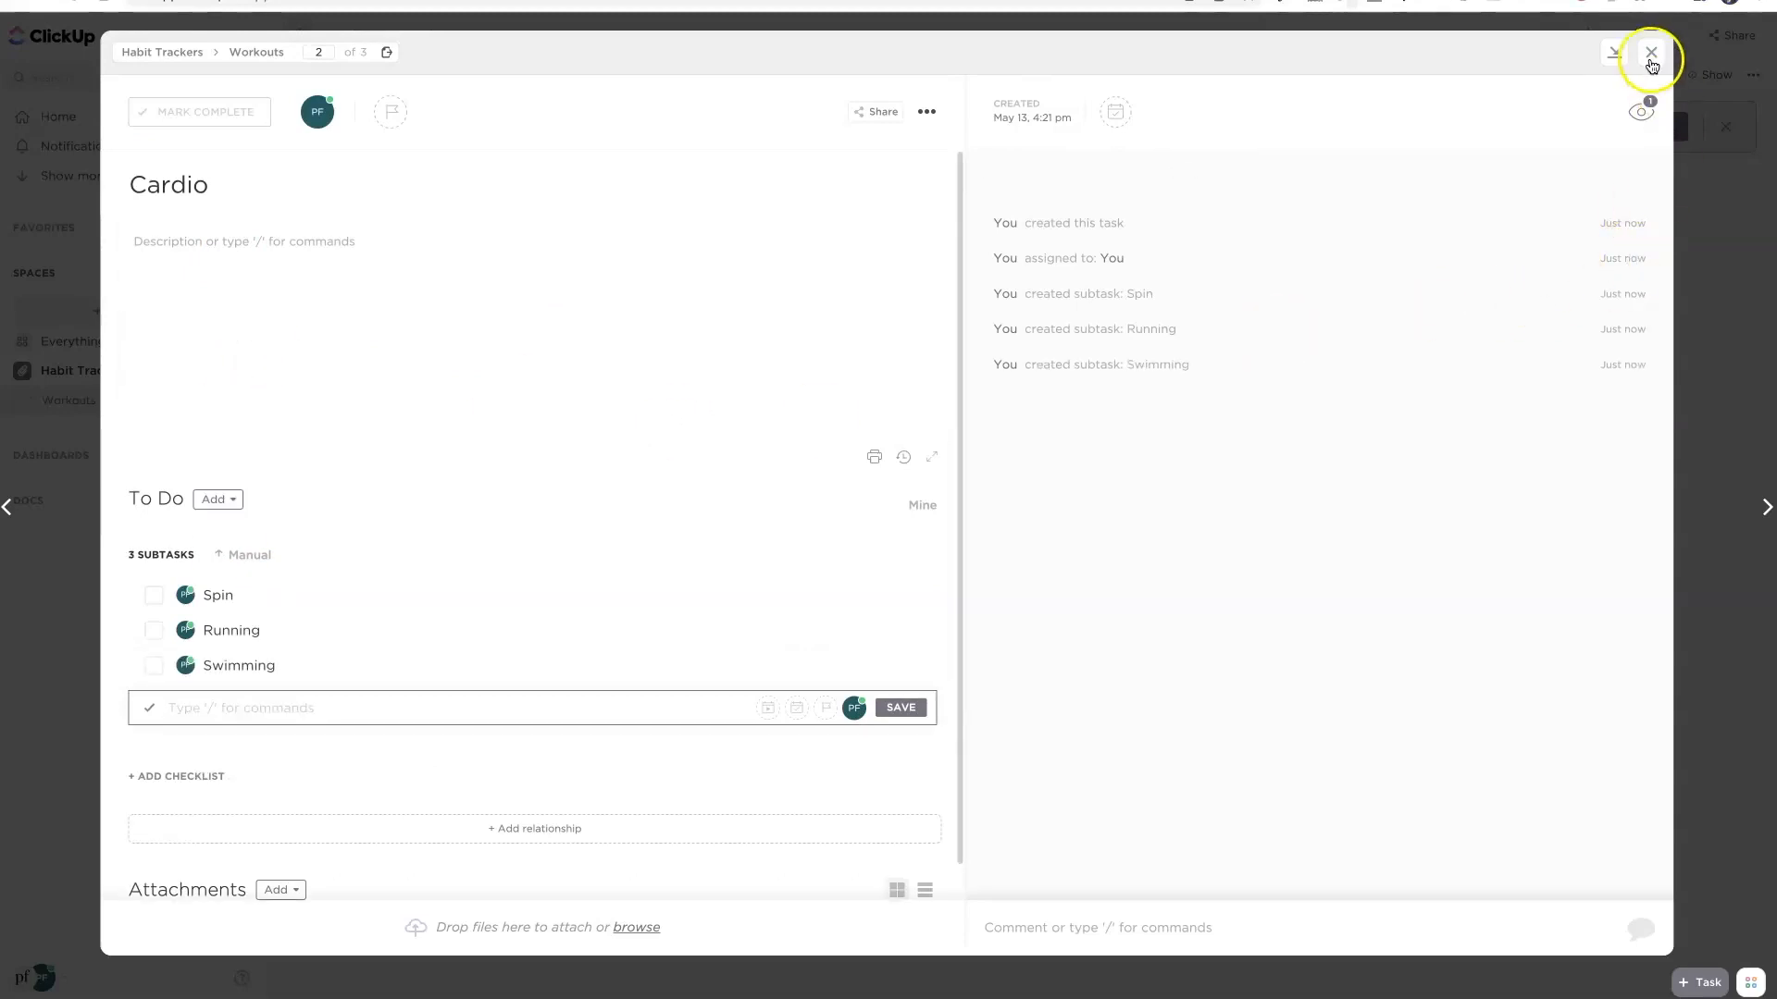
{"action": "left_click", "coordinate": [1653, 58]}
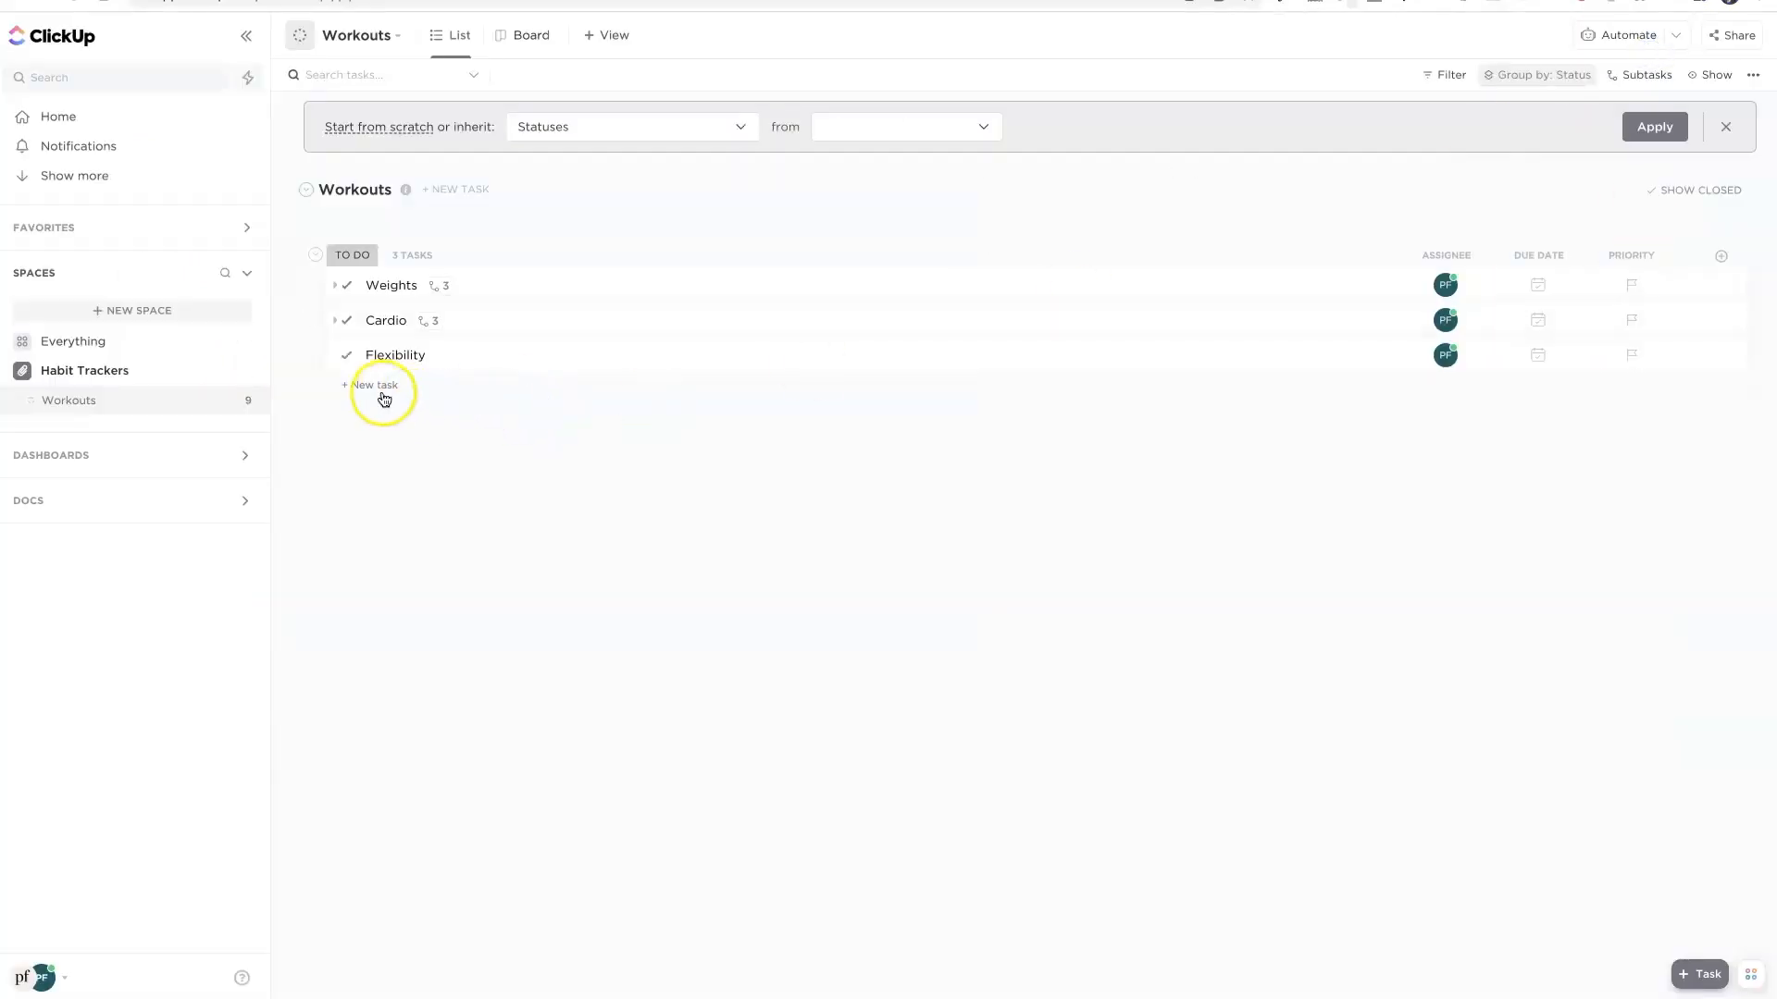
Start a subtask under Flexibility and leave it without saving.
{"action": "left_click", "coordinate": [390, 360]}
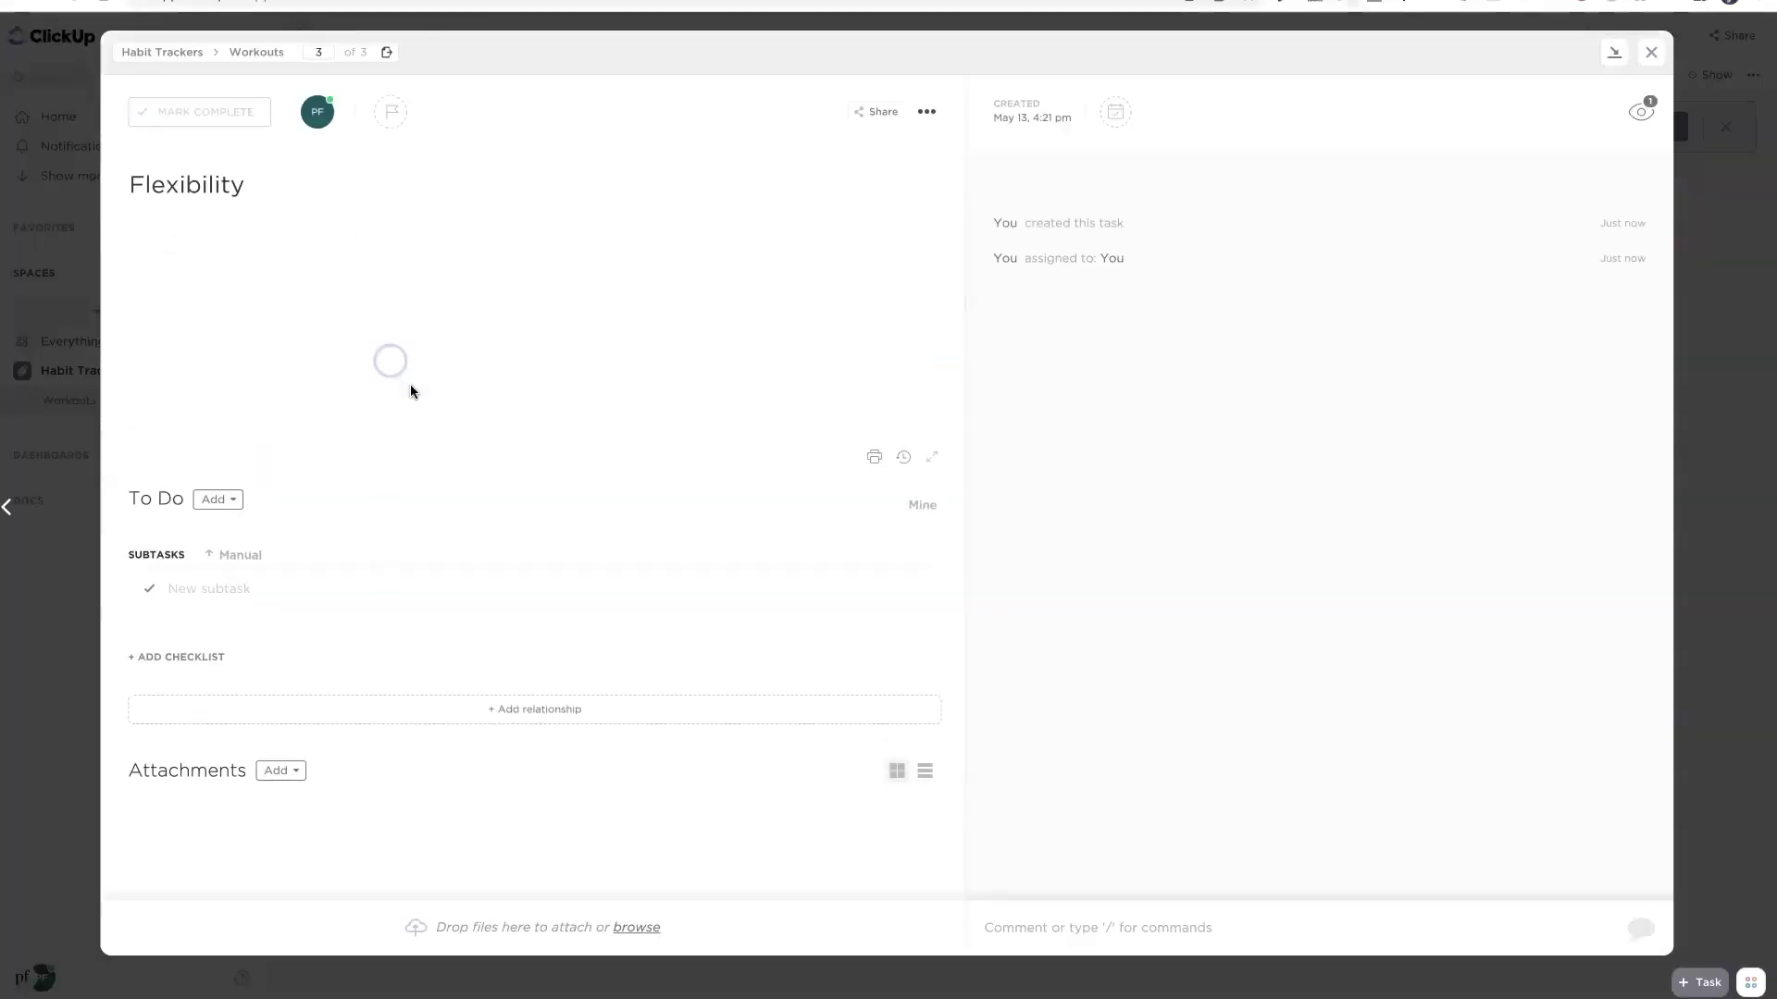
{"action": "left_click", "coordinate": [233, 590]}
{"action": "type", "text": "Stretch"}
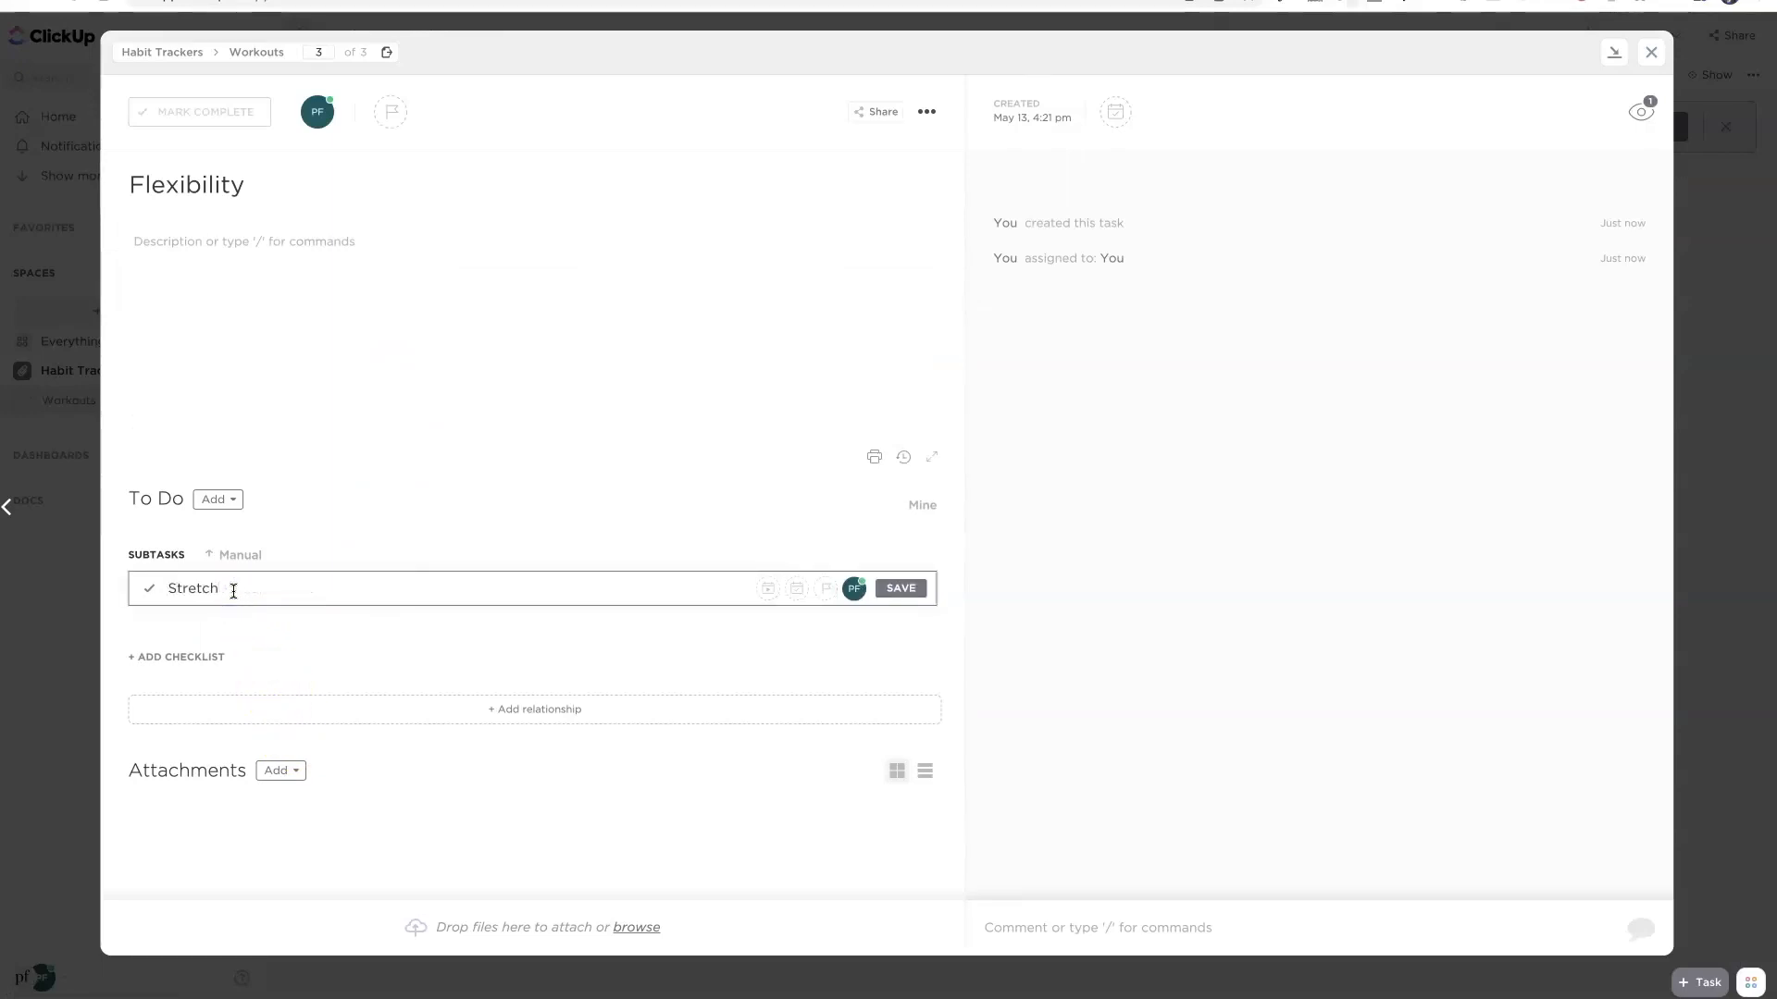
{"action": "left_click", "coordinate": [1652, 53]}
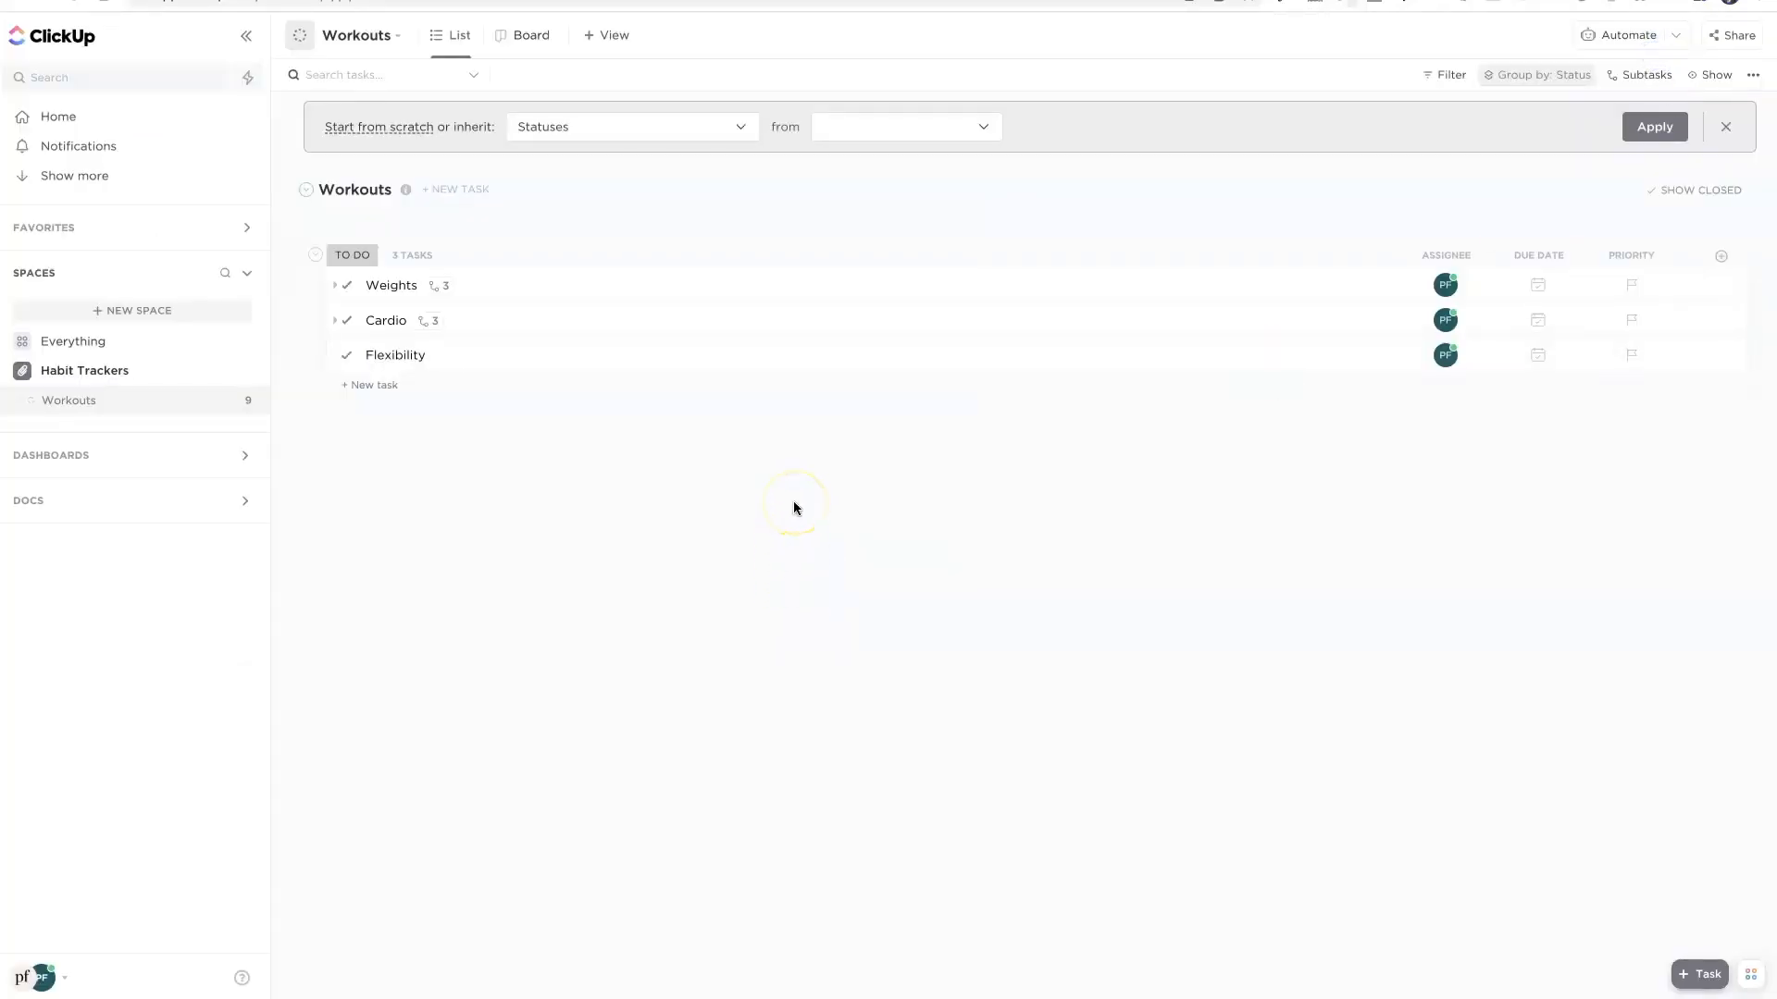
Choose a Progress (Auto) field as a new column for the Workouts list.
{"action": "left_click", "coordinate": [1716, 75]}
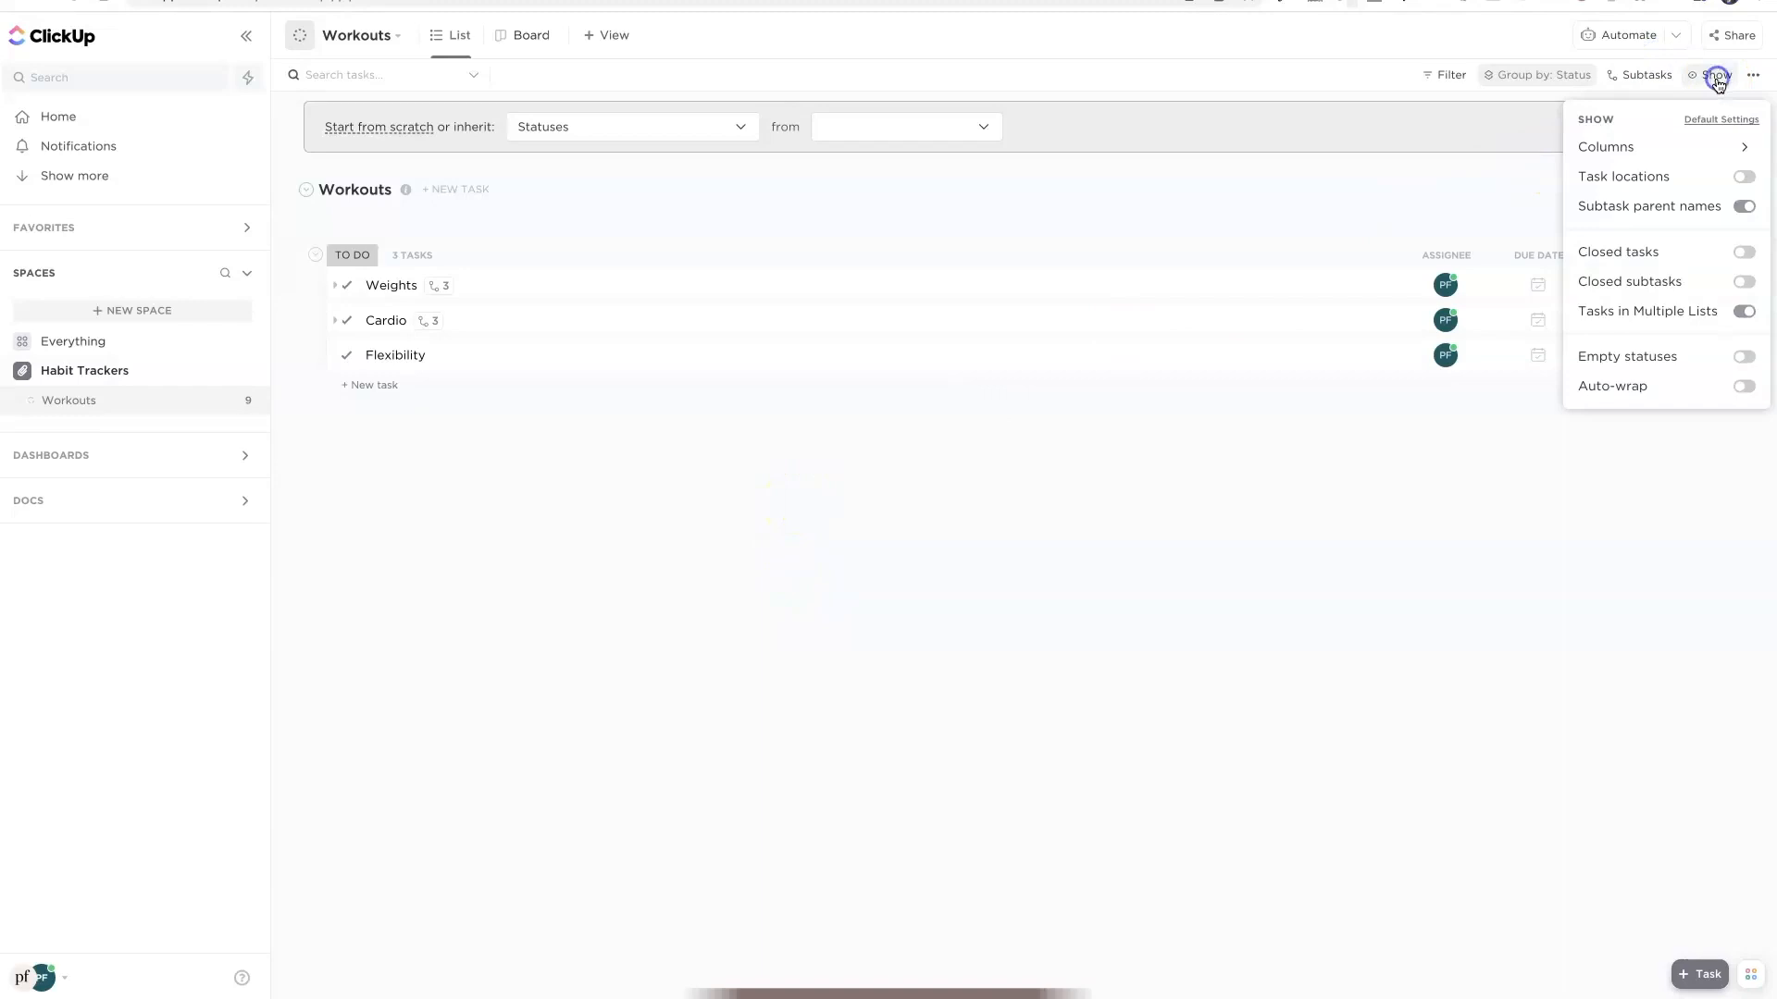
{"action": "left_click", "coordinate": [1683, 146]}
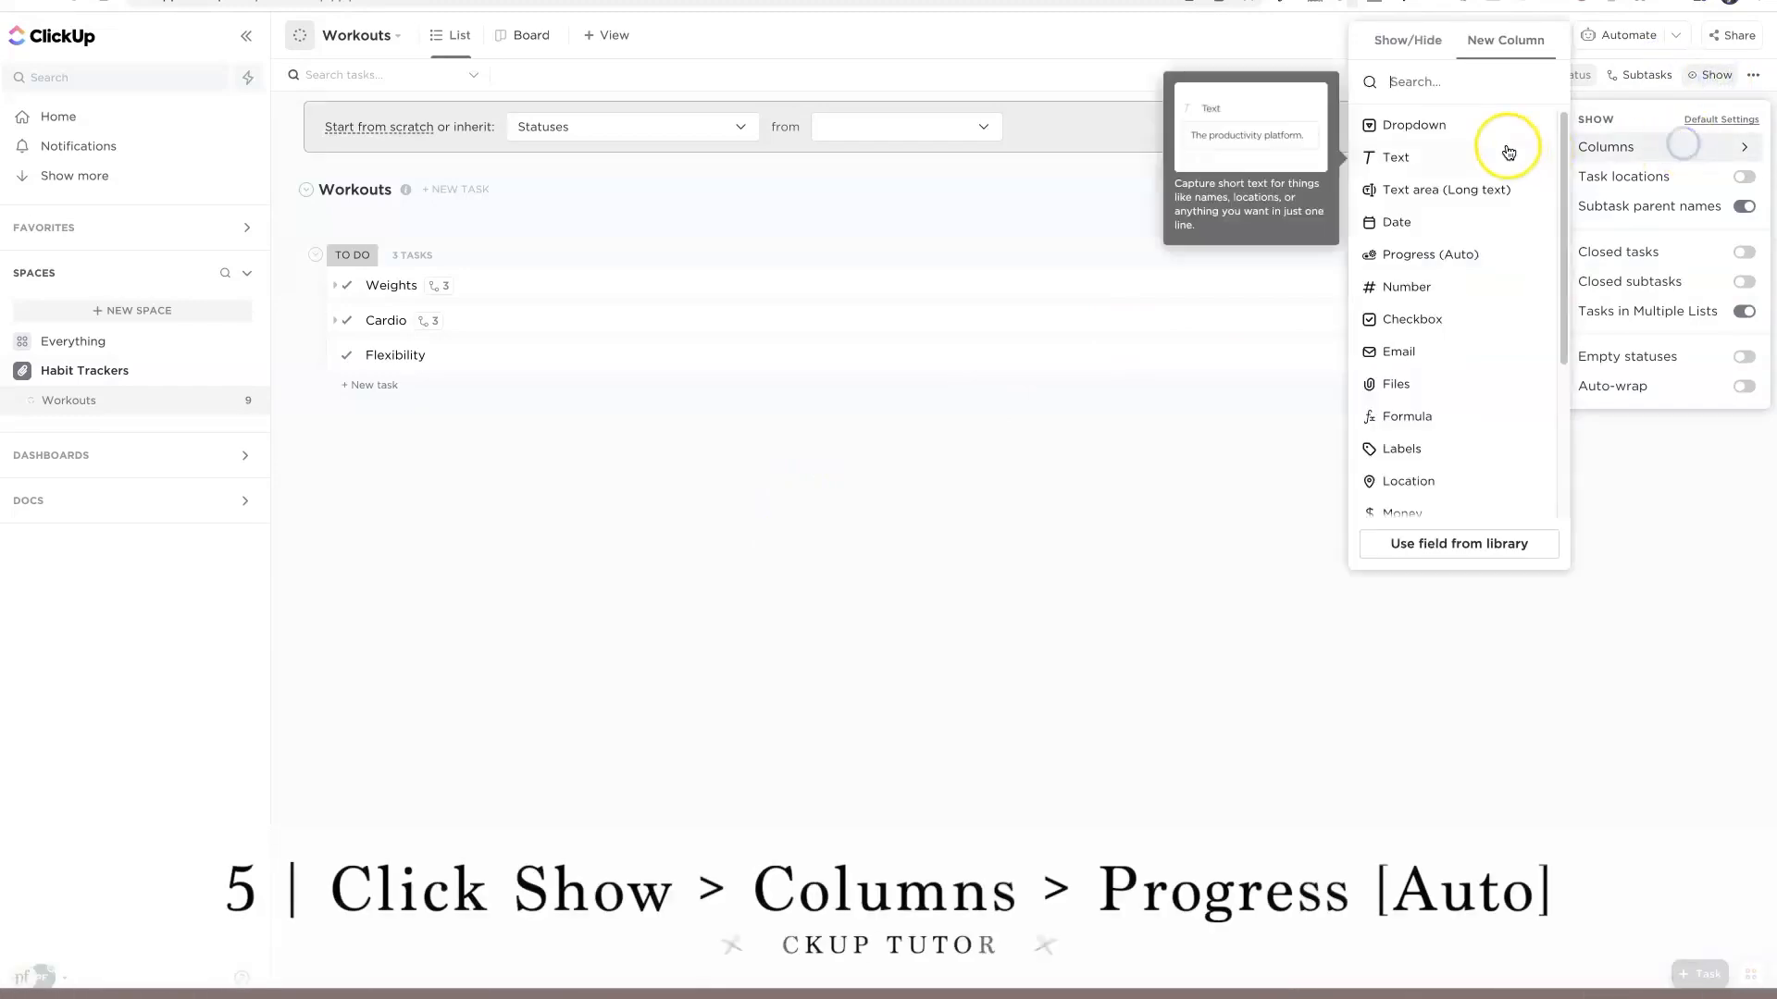
{"action": "left_click", "coordinate": [1425, 257]}
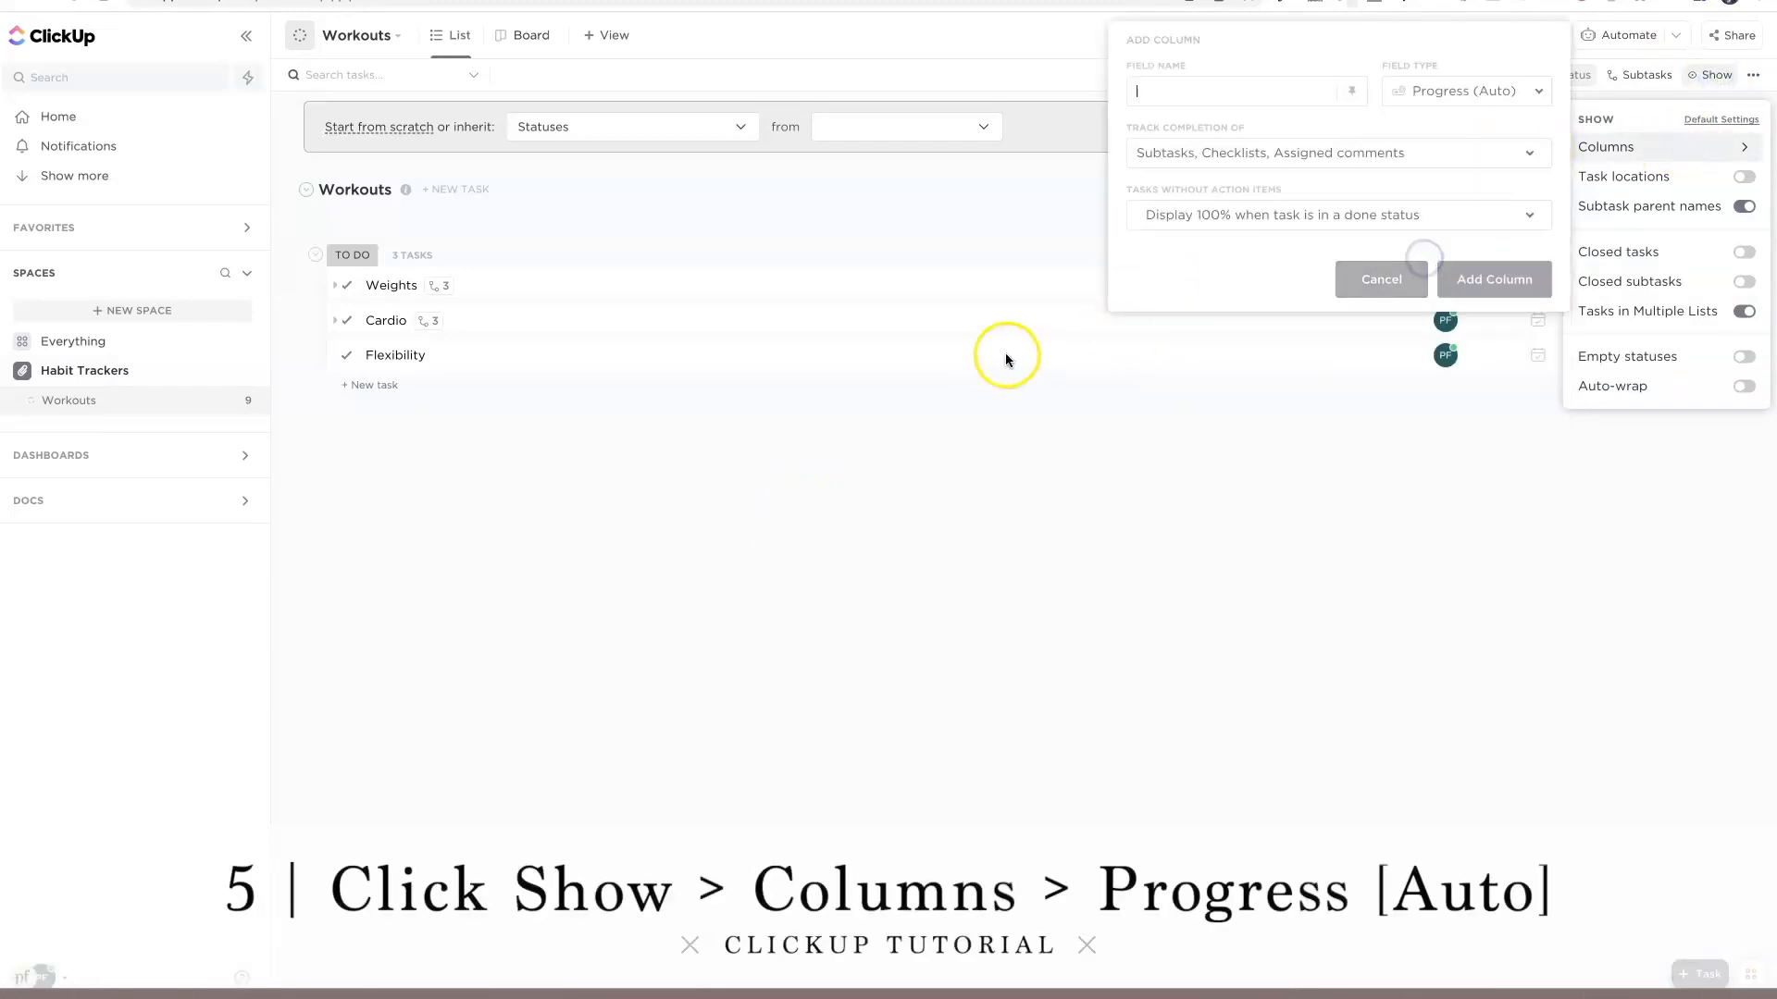
{"action": "left_click", "coordinate": [1521, 94]}
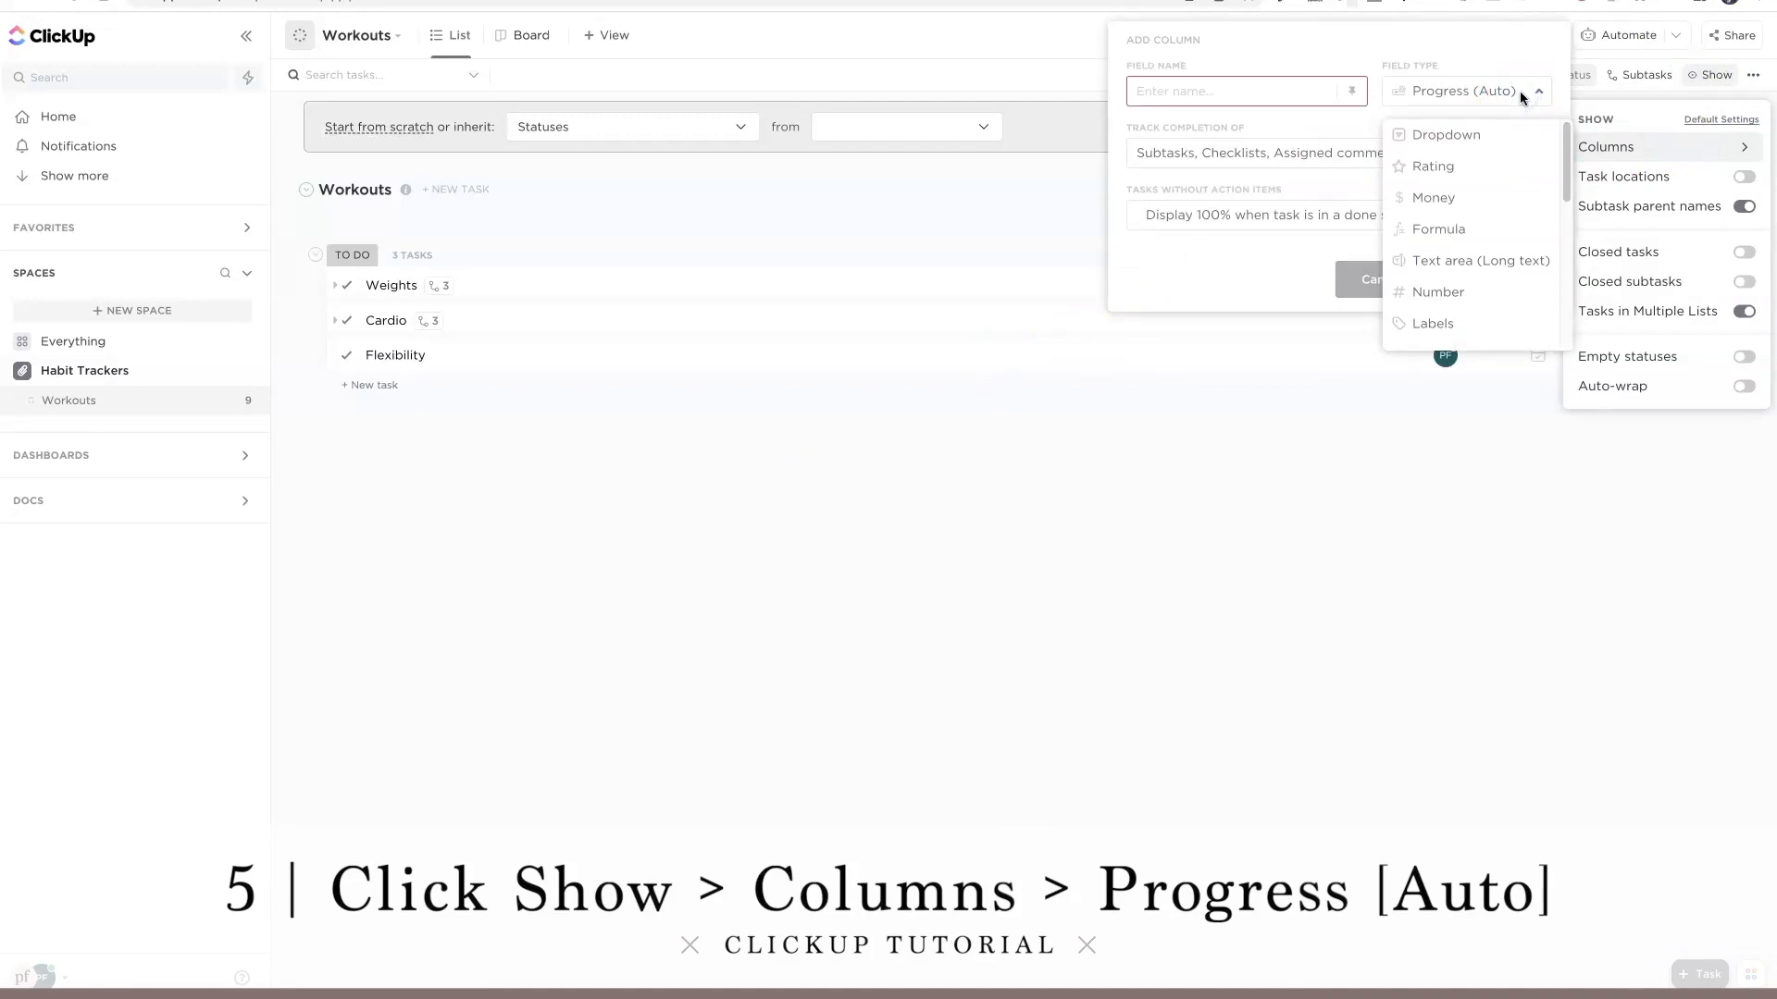
Name the column % Complete, keep default tracked items and add it.
{"action": "left_click", "coordinate": [1277, 91]}
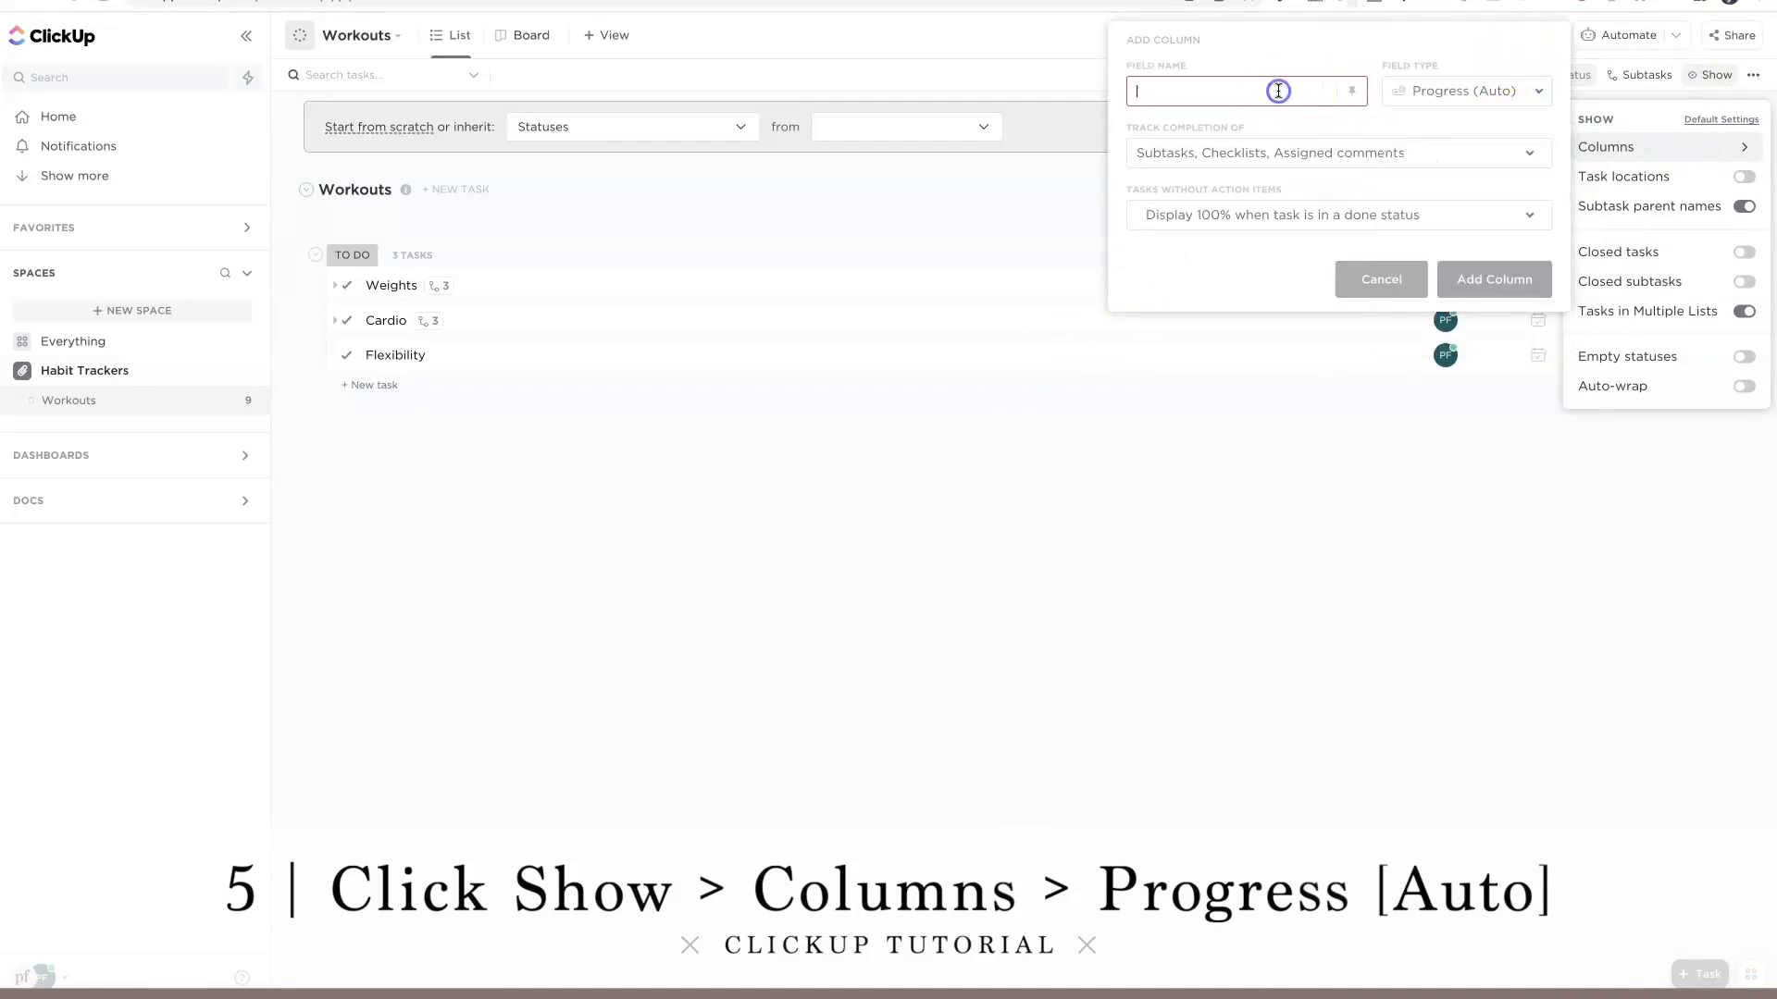
{"action": "type", "text": "% Comple"}
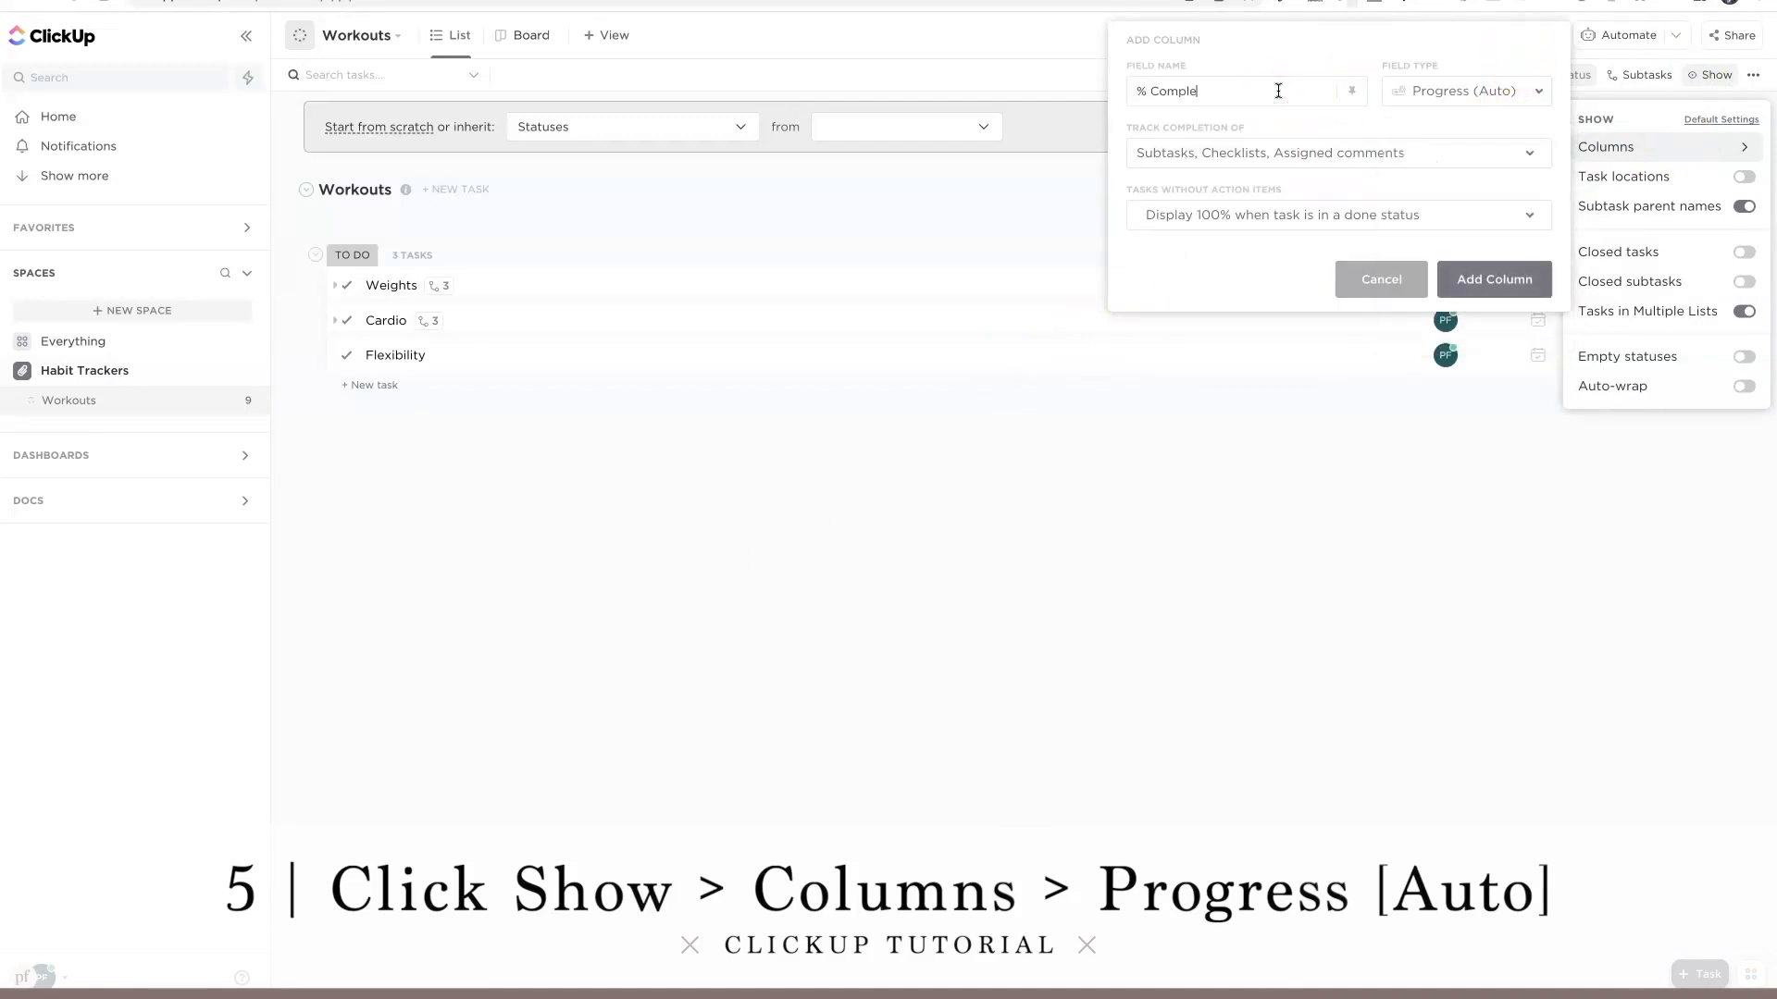
{"action": "type", "text": "te"}
{"action": "left_click", "coordinate": [1224, 156]}
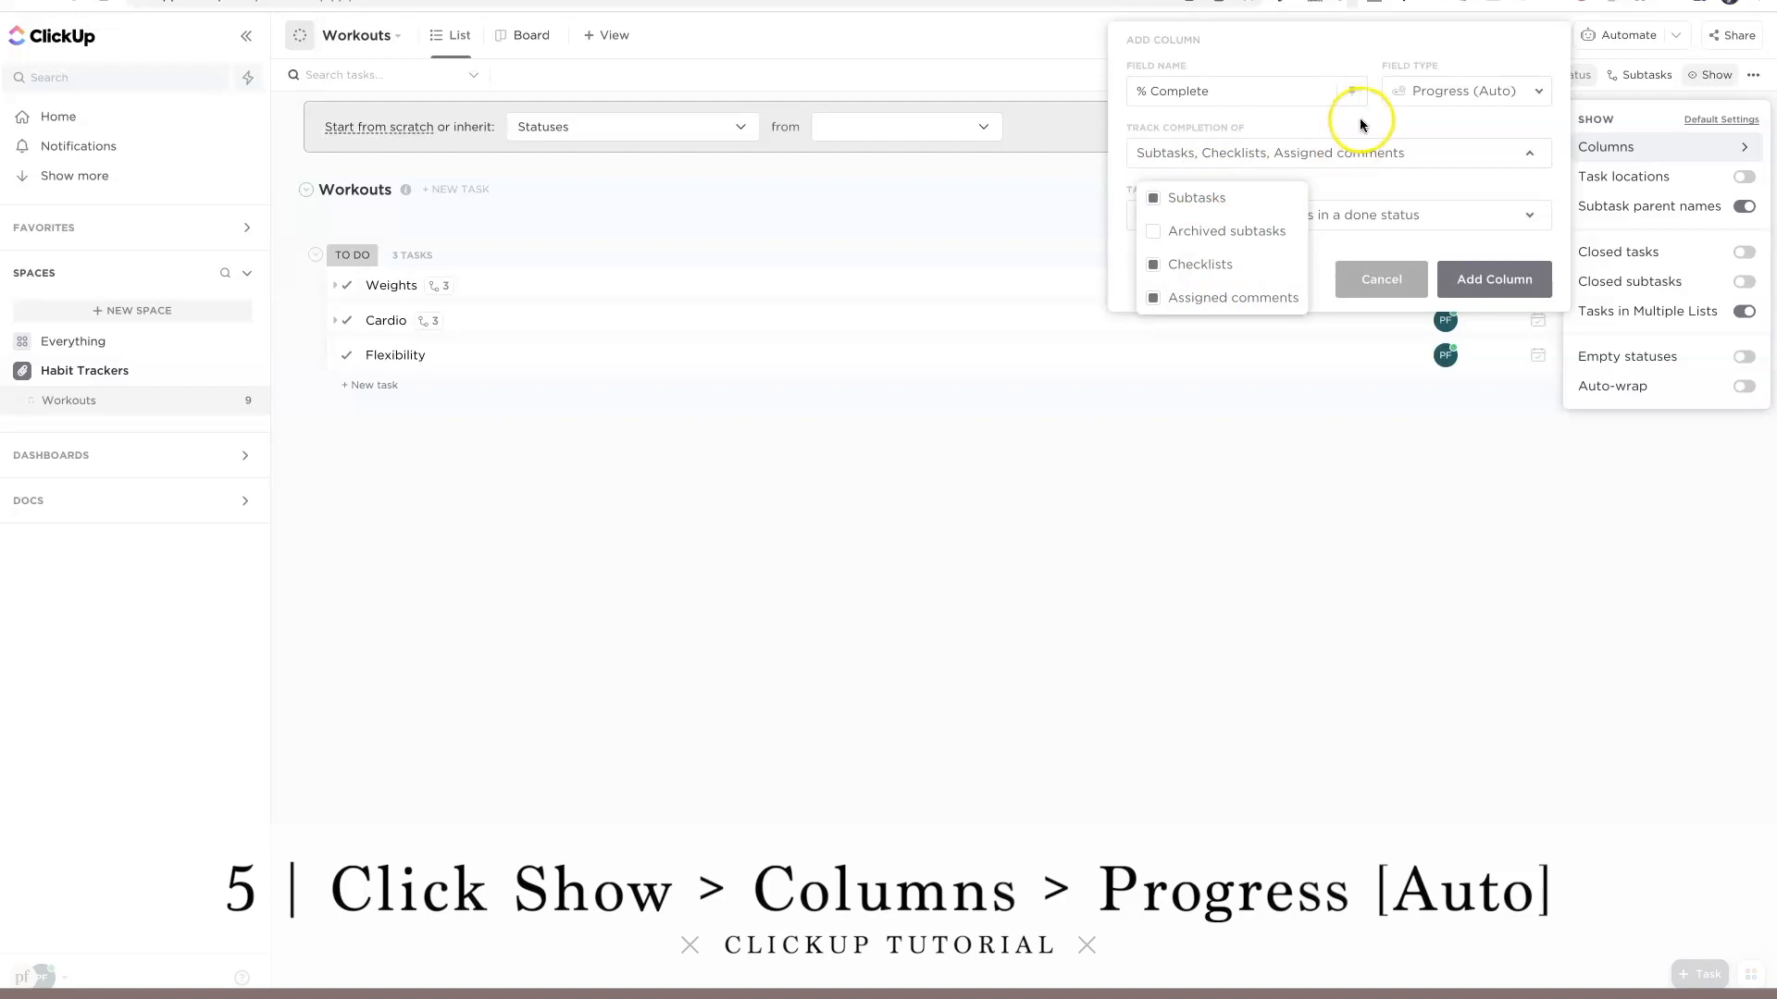
{"action": "left_click", "coordinate": [1365, 153]}
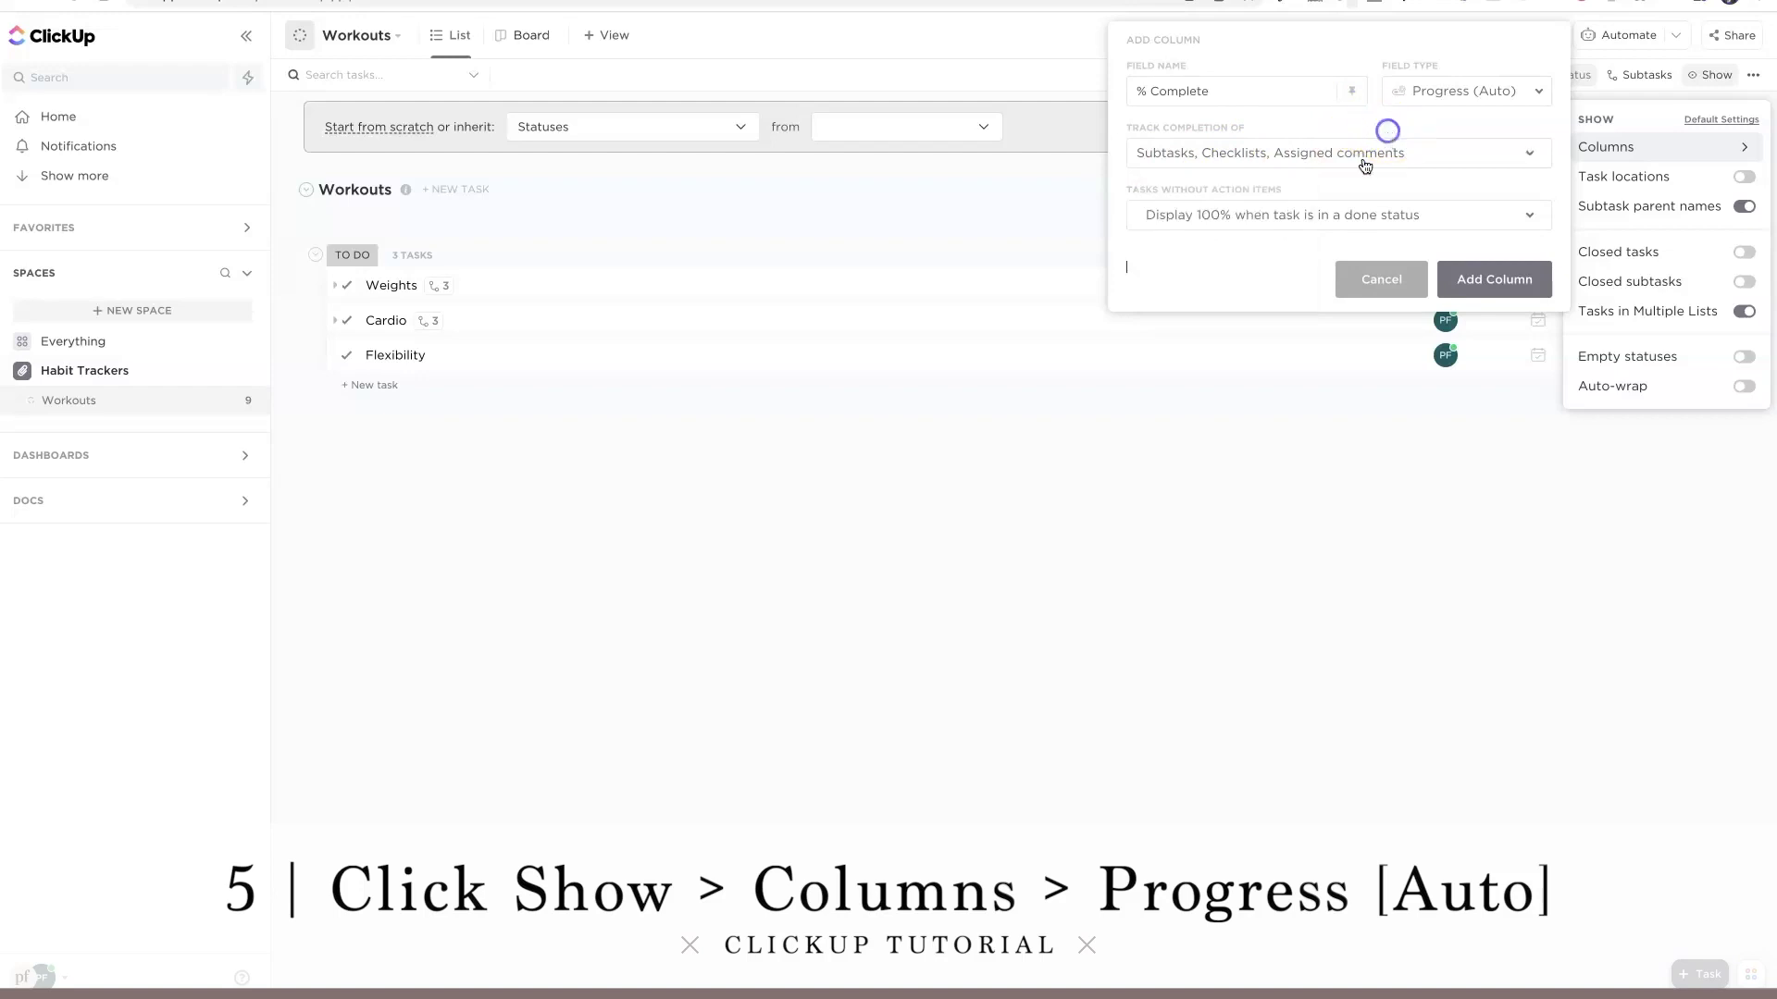
{"action": "left_click", "coordinate": [1494, 279]}
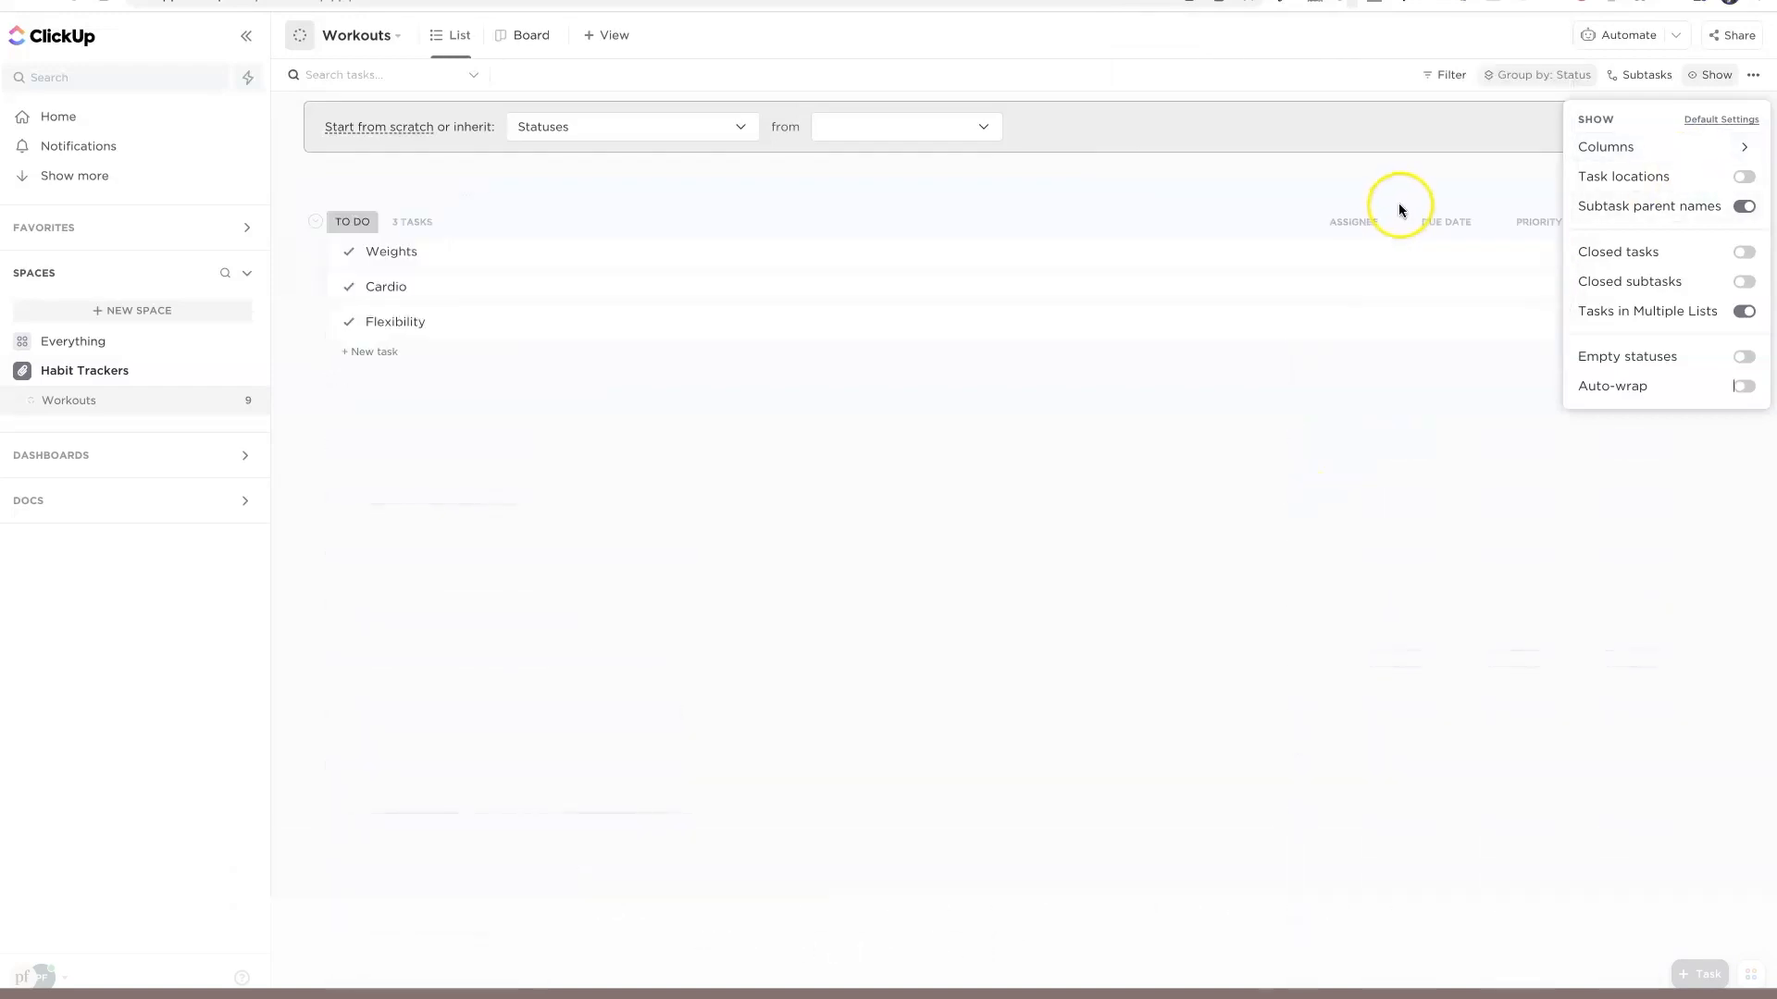
Mark Weights' 01 Chest + Tris subtask done so it reads 33%.
{"action": "left_click", "coordinate": [1399, 202]}
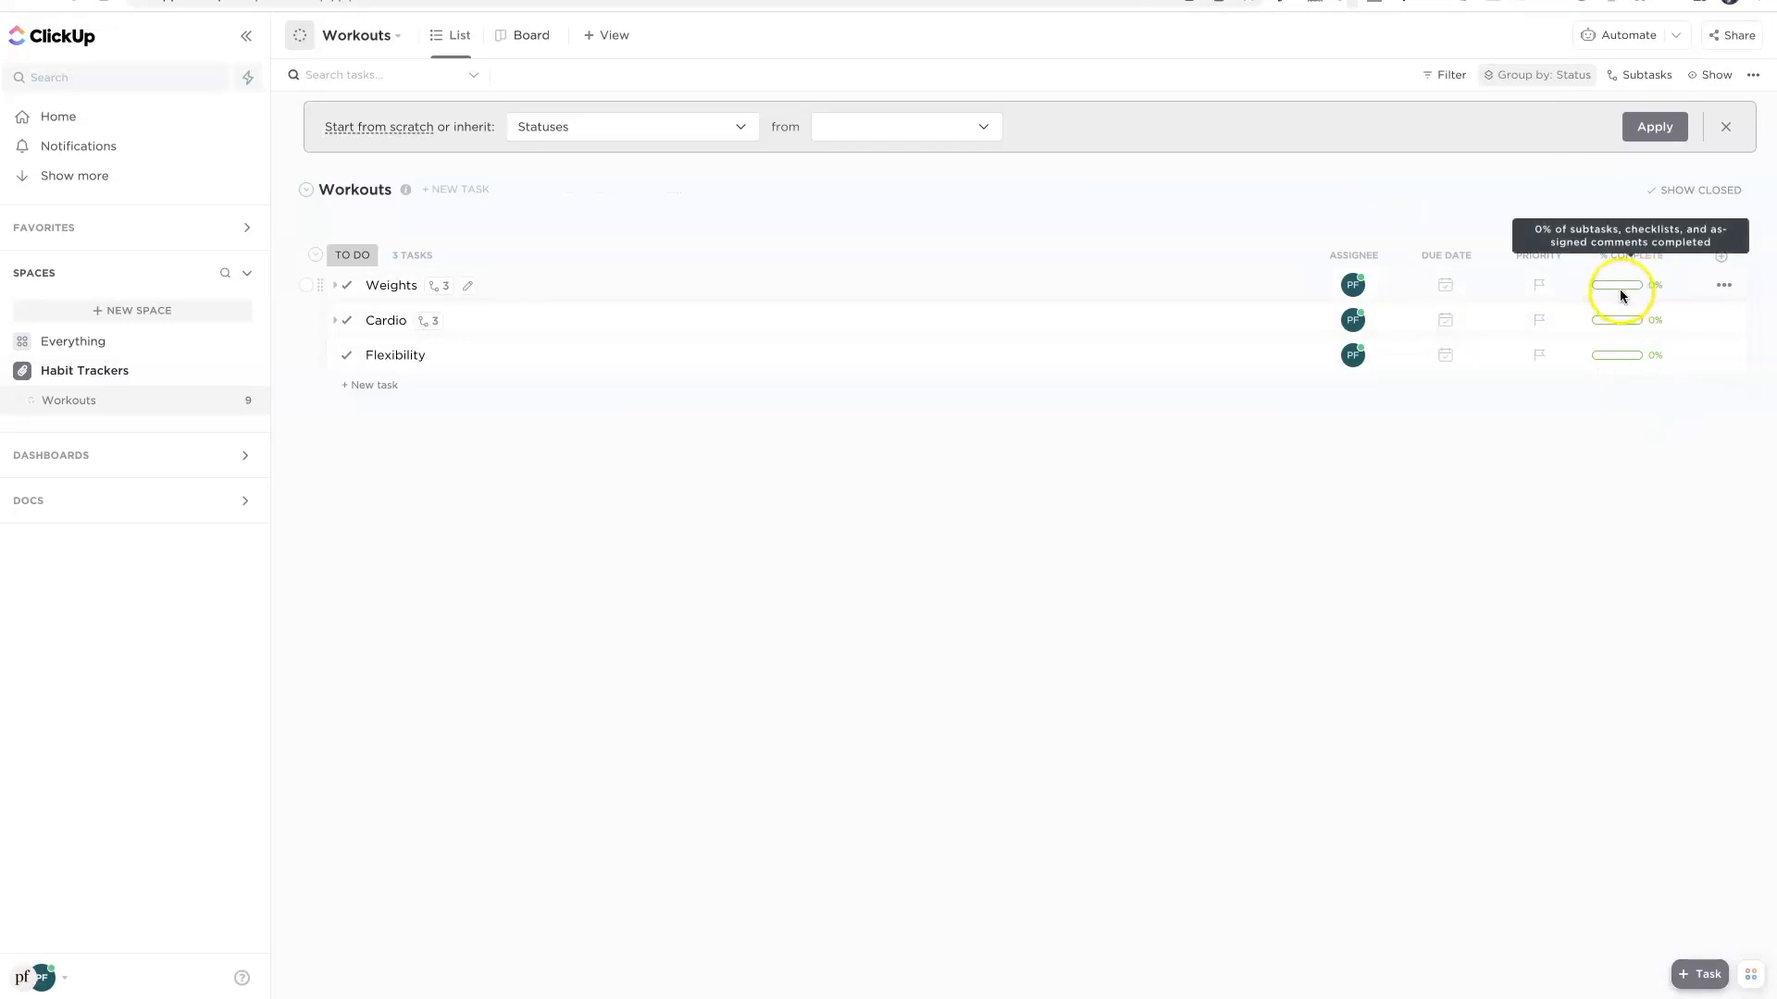
{"action": "left_click", "coordinate": [391, 284]}
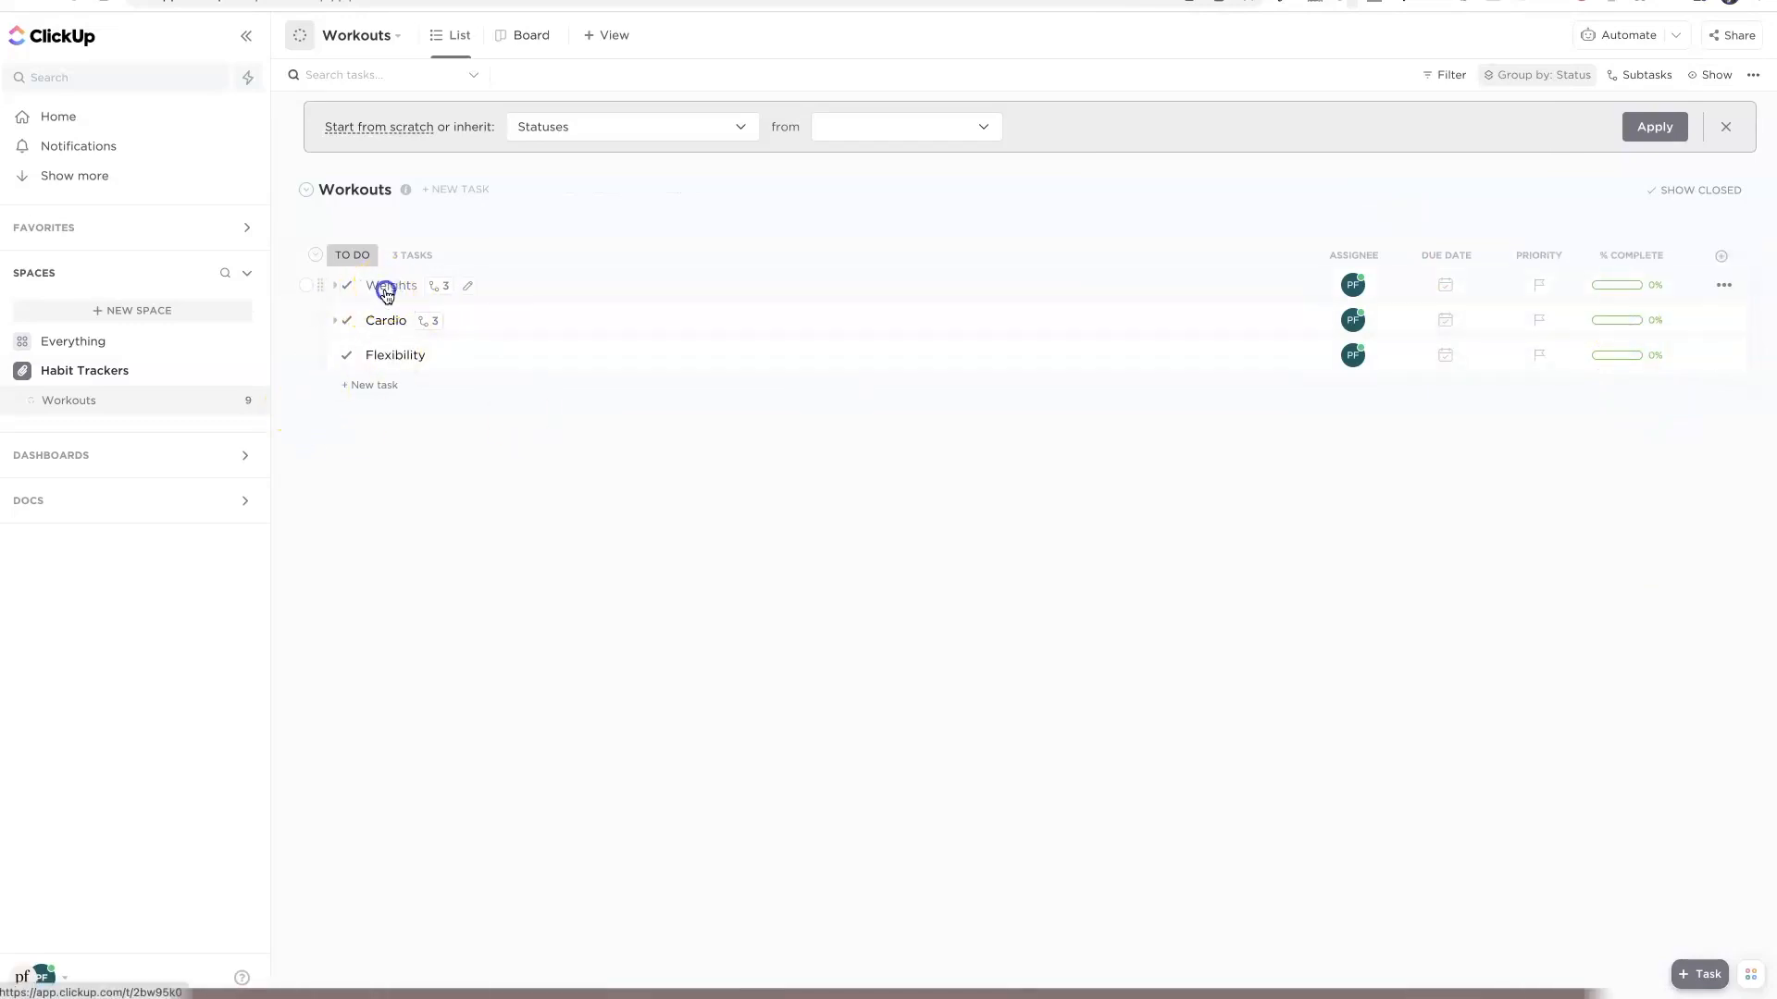
{"action": "left_click", "coordinate": [153, 704]}
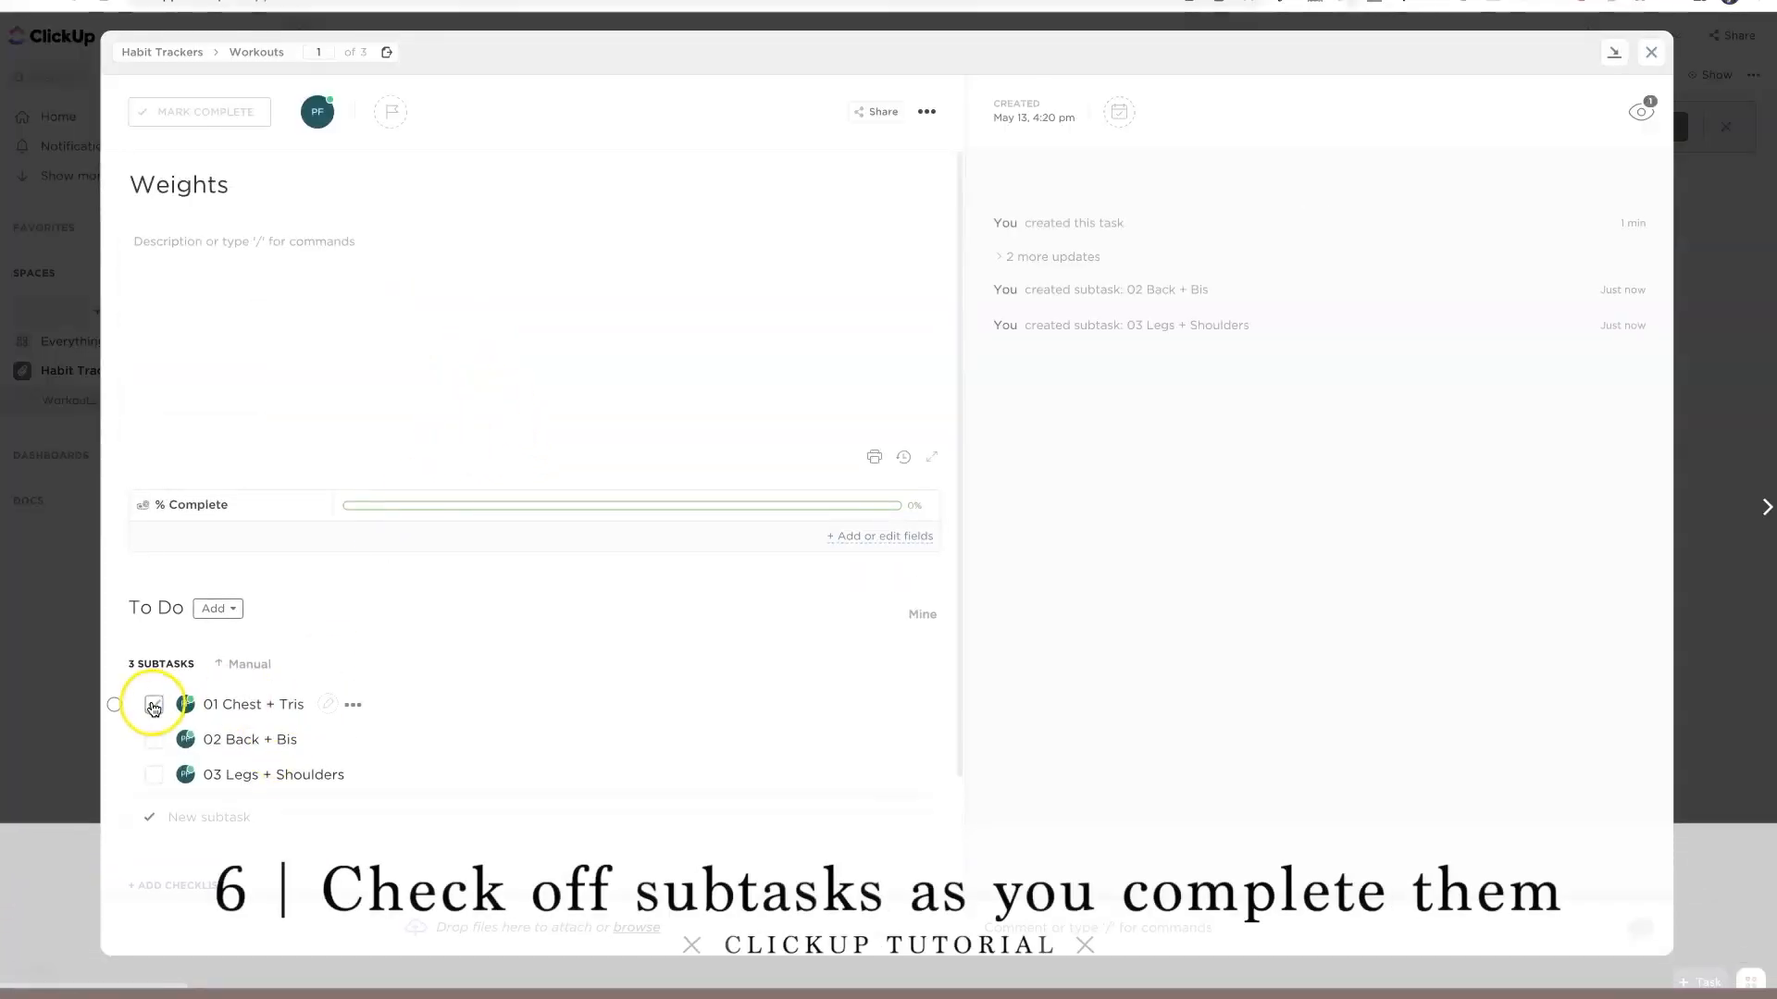
{"action": "left_click", "coordinate": [1652, 51]}
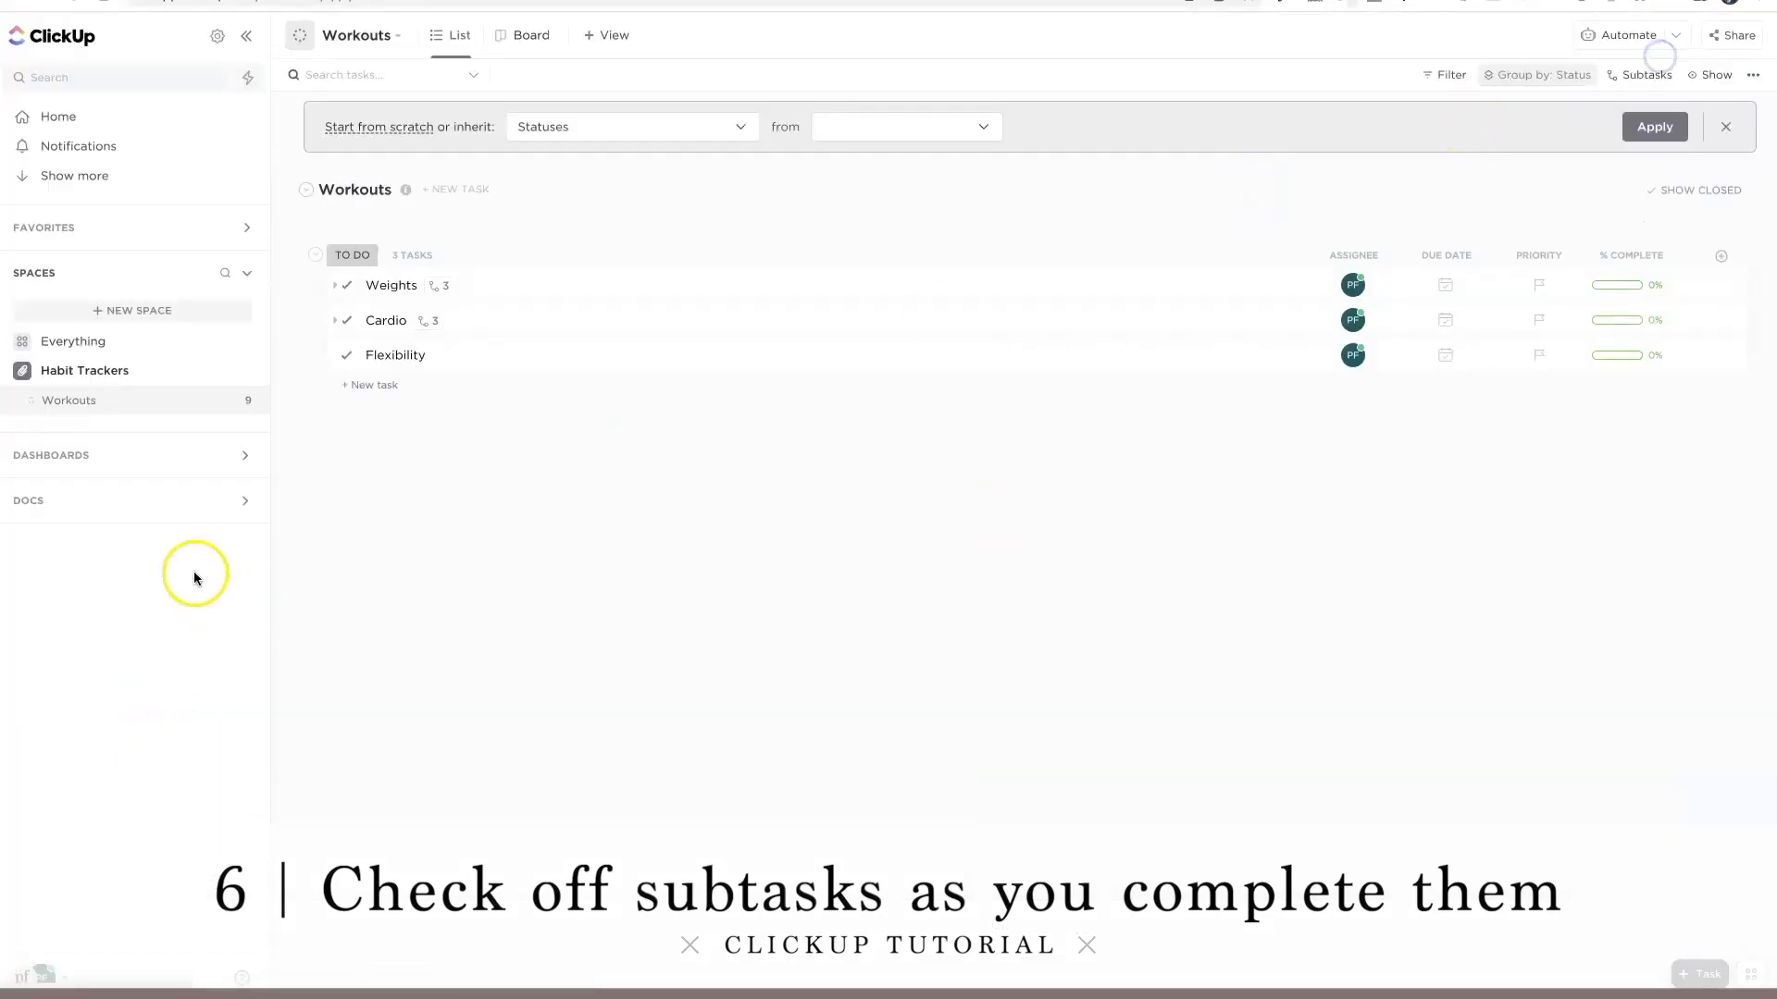
Mark Cardio's Running subtask done so it reads 33%.
{"action": "left_click", "coordinate": [386, 321]}
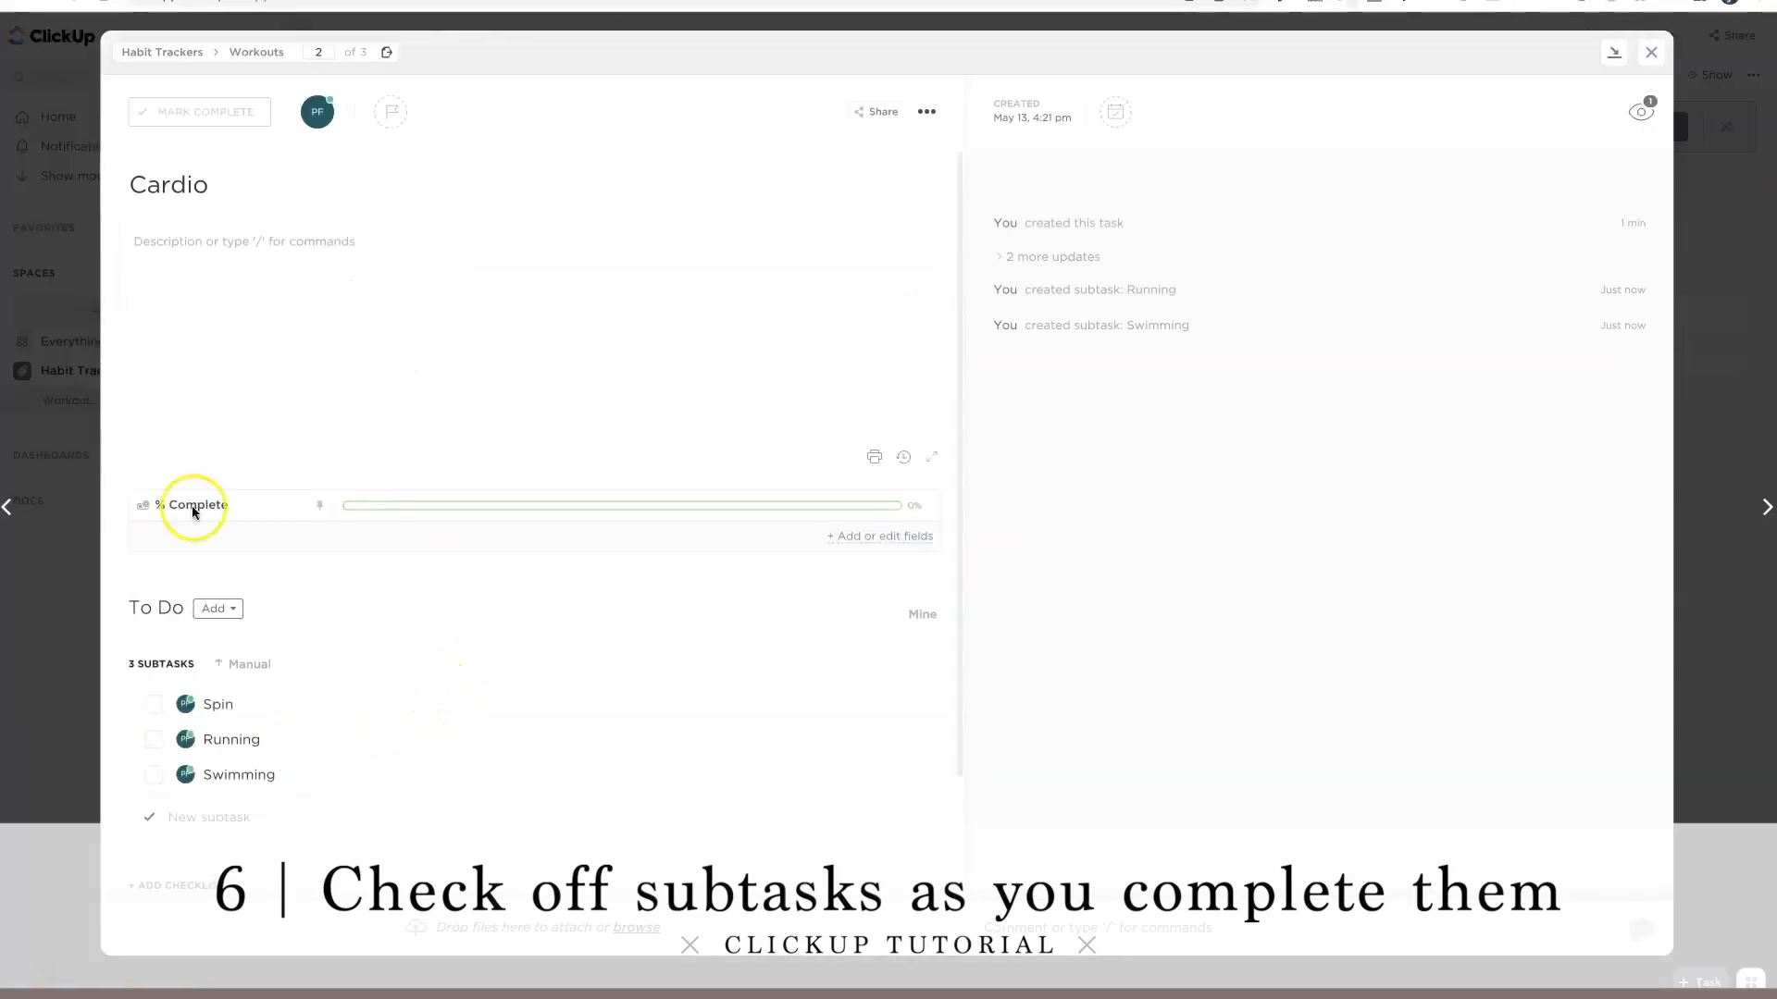
{"action": "left_click", "coordinate": [153, 741]}
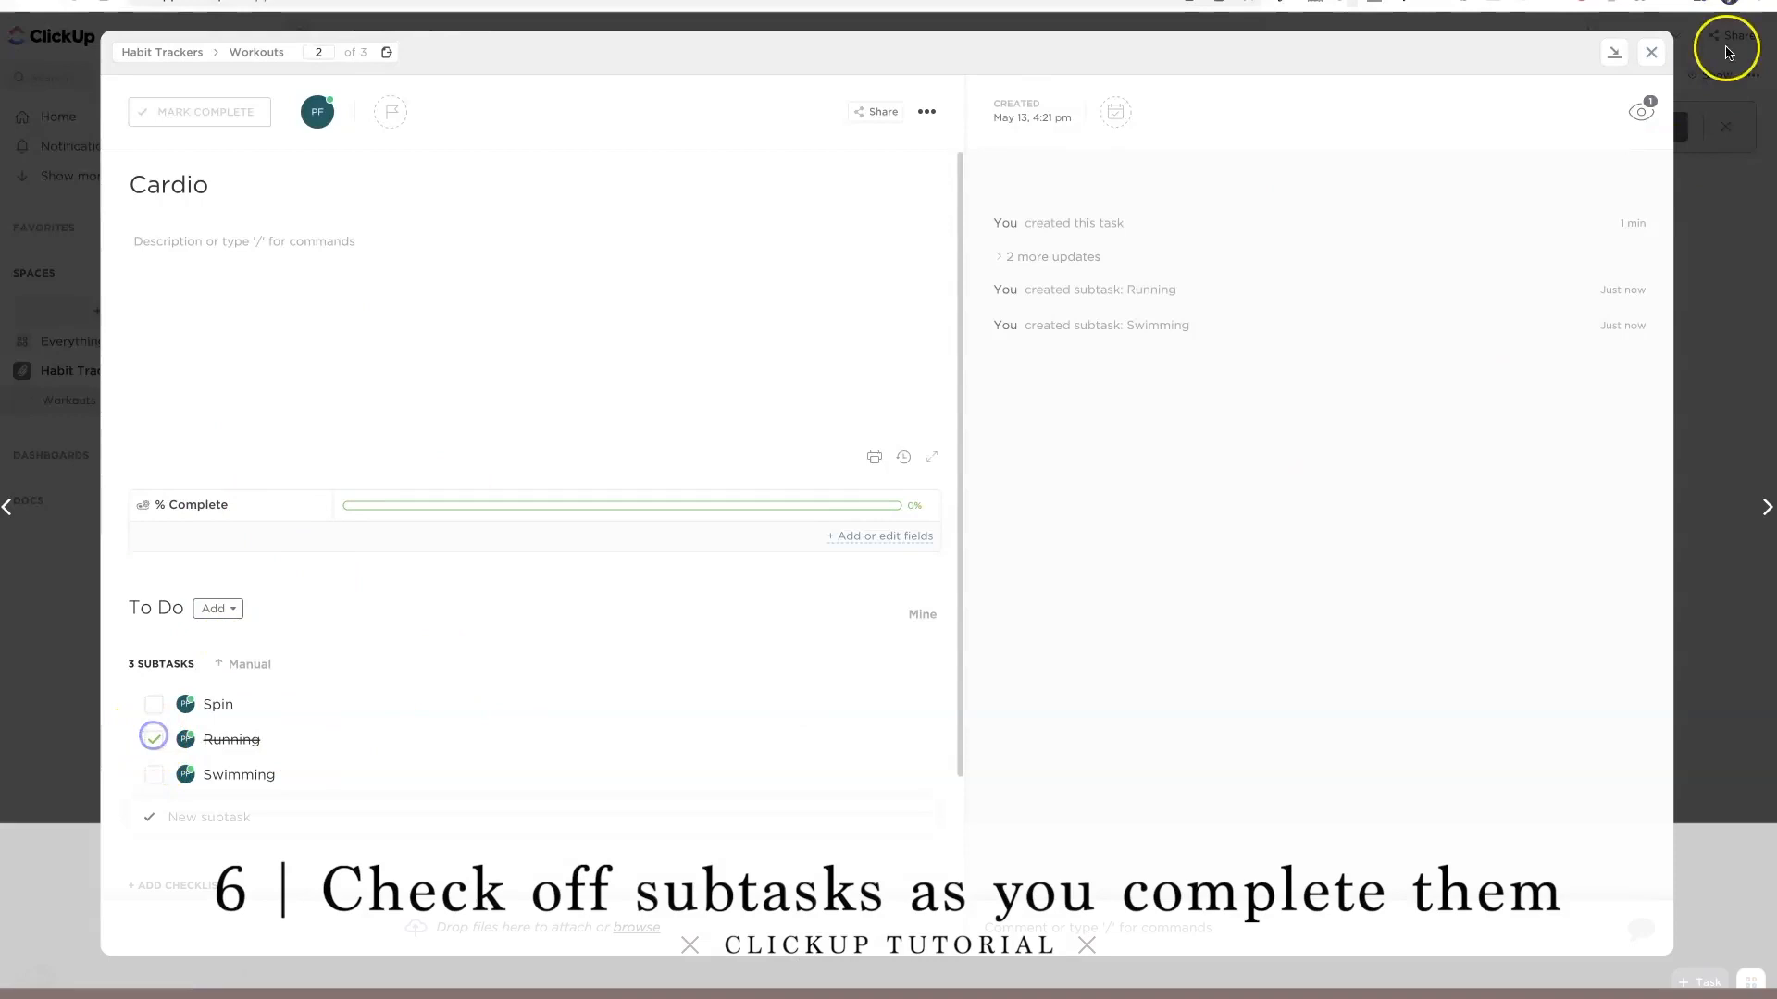
{"action": "left_click", "coordinate": [1653, 51]}
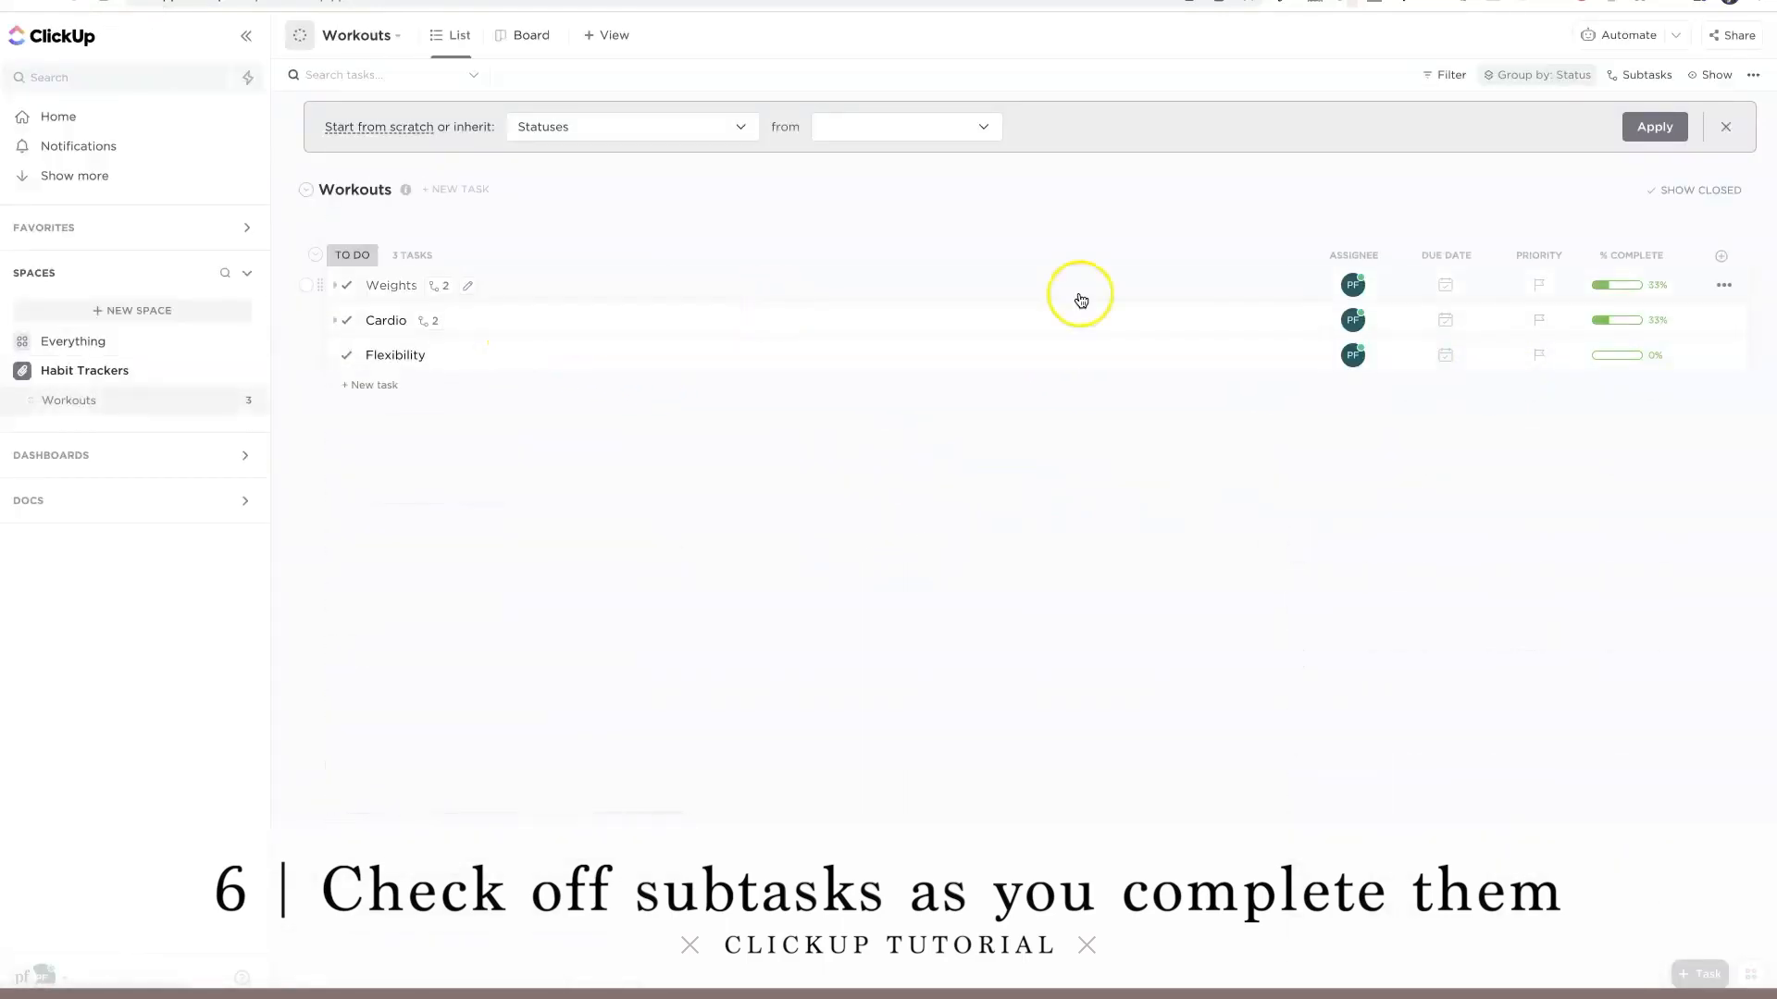
Add a Stretch subtask to Flexibility and finish it for 100% complete.
{"action": "left_click", "coordinate": [394, 356]}
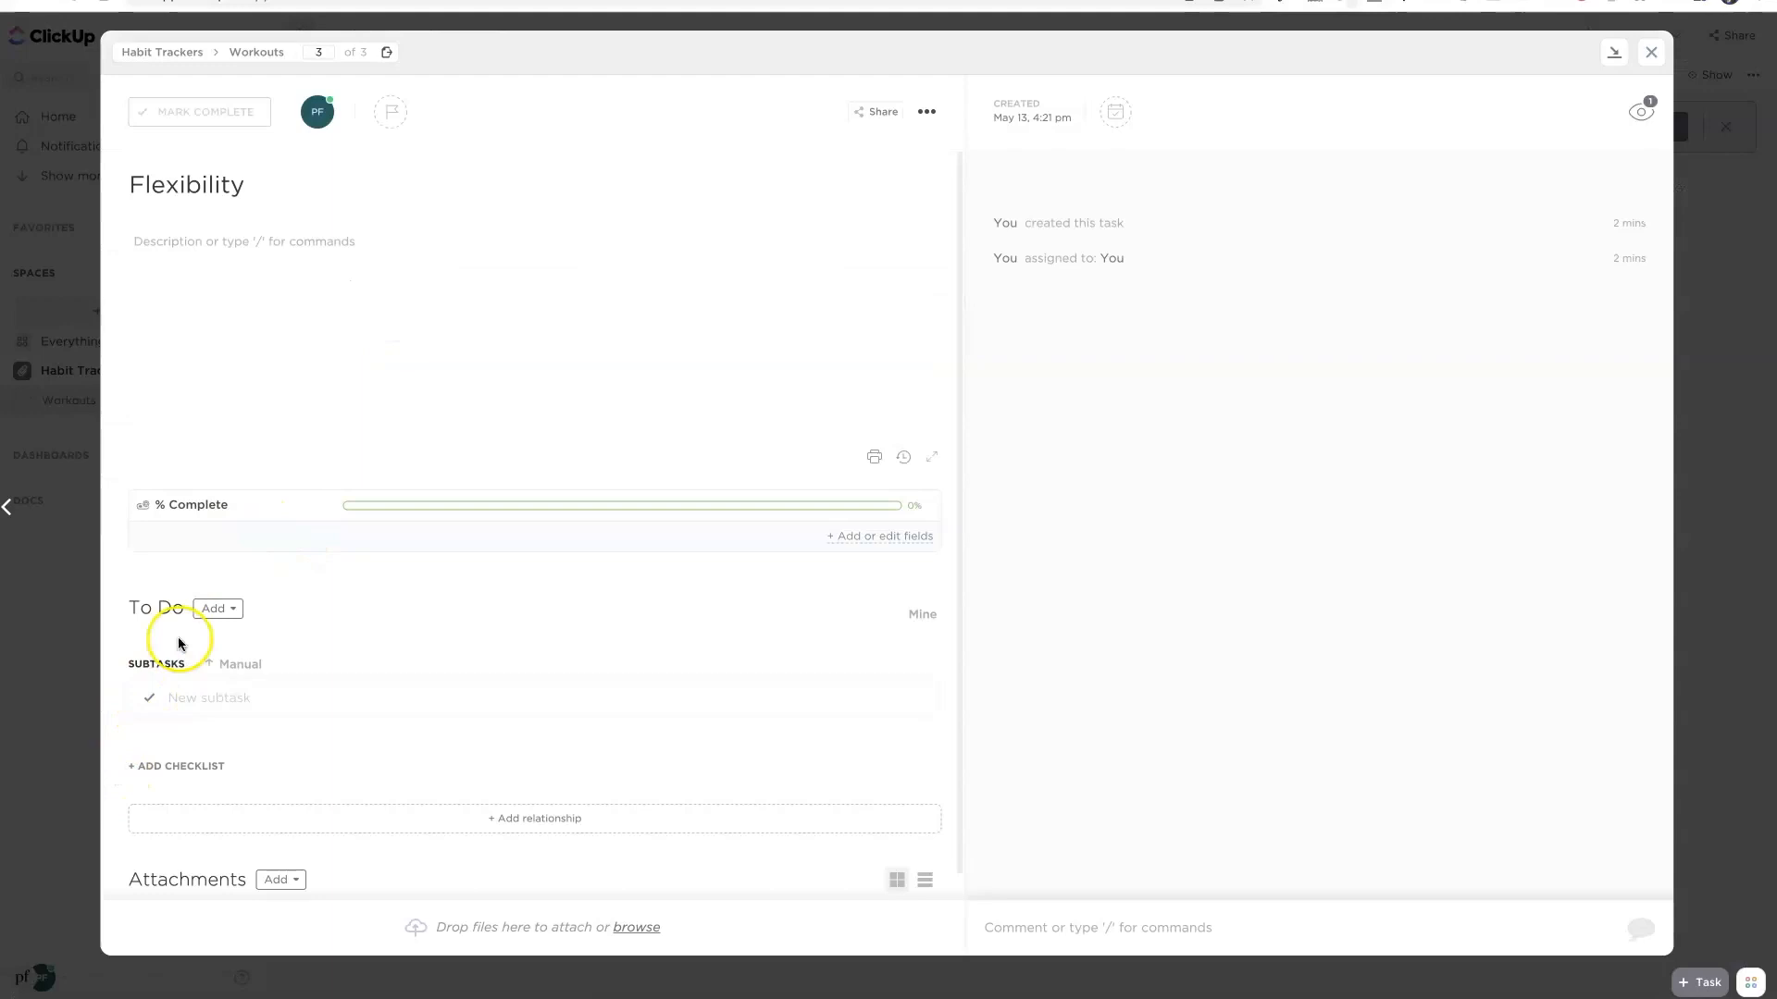
{"action": "left_click", "coordinate": [211, 691]}
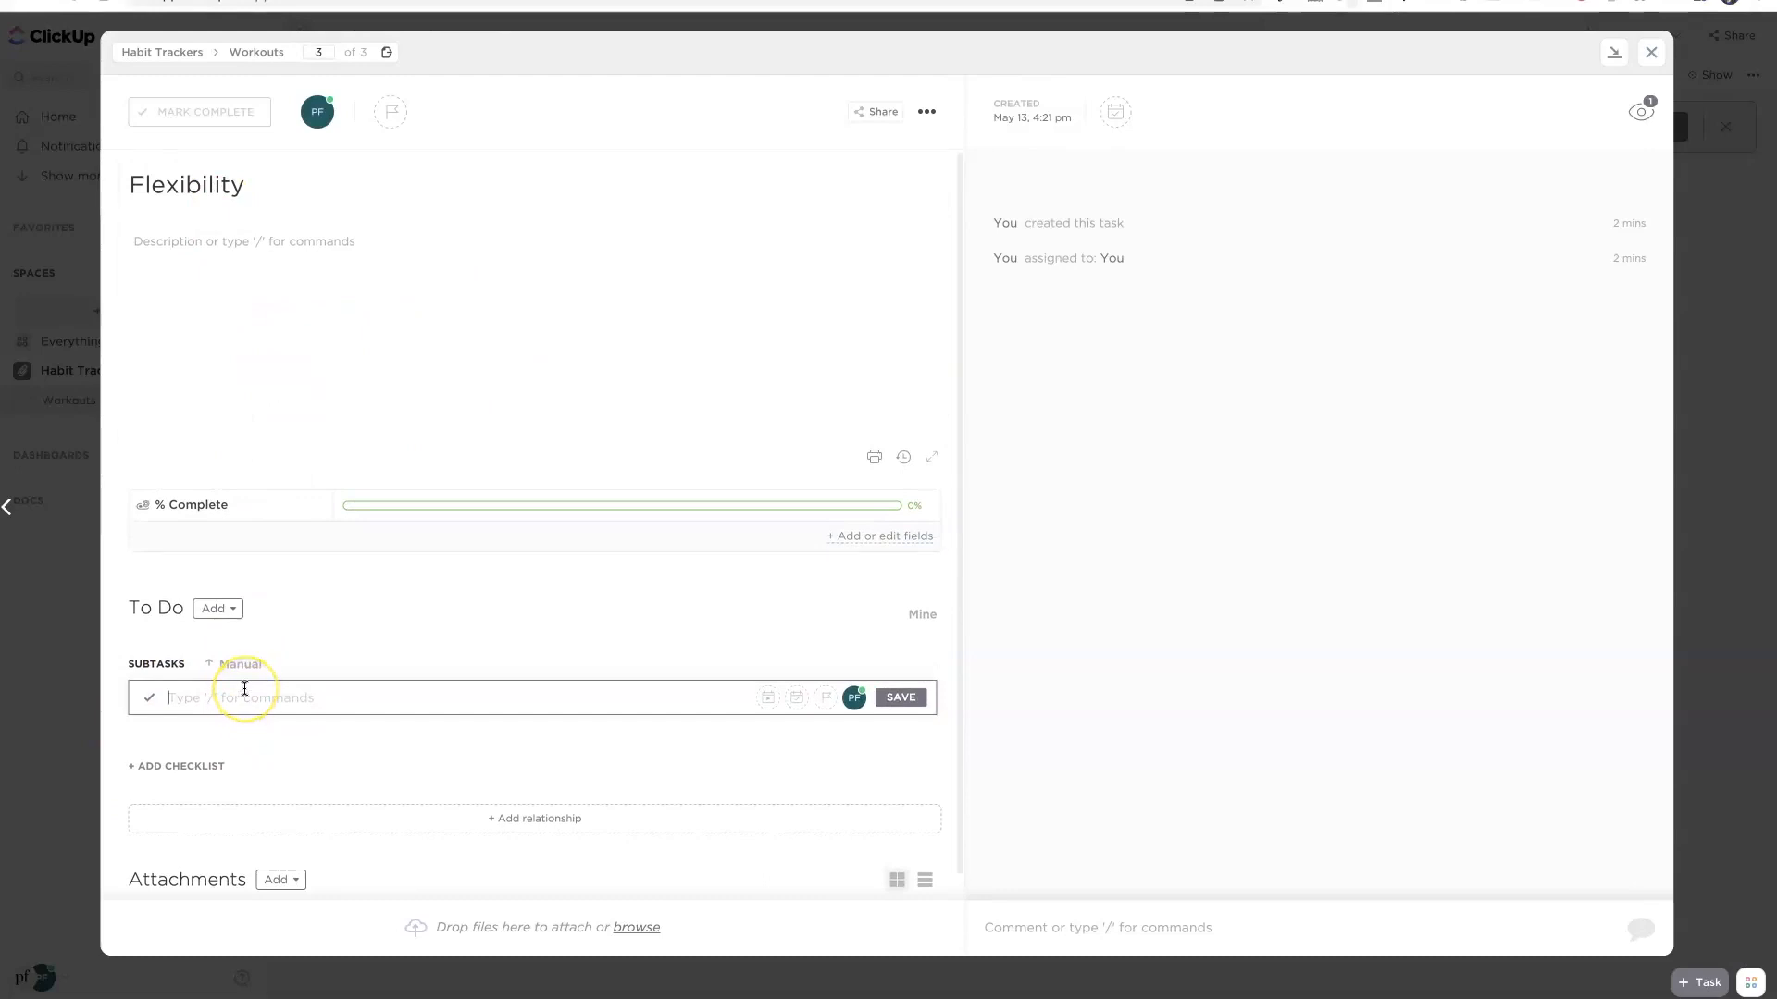
{"action": "type", "text": "Stretch"}
{"action": "key", "text": "Return"}
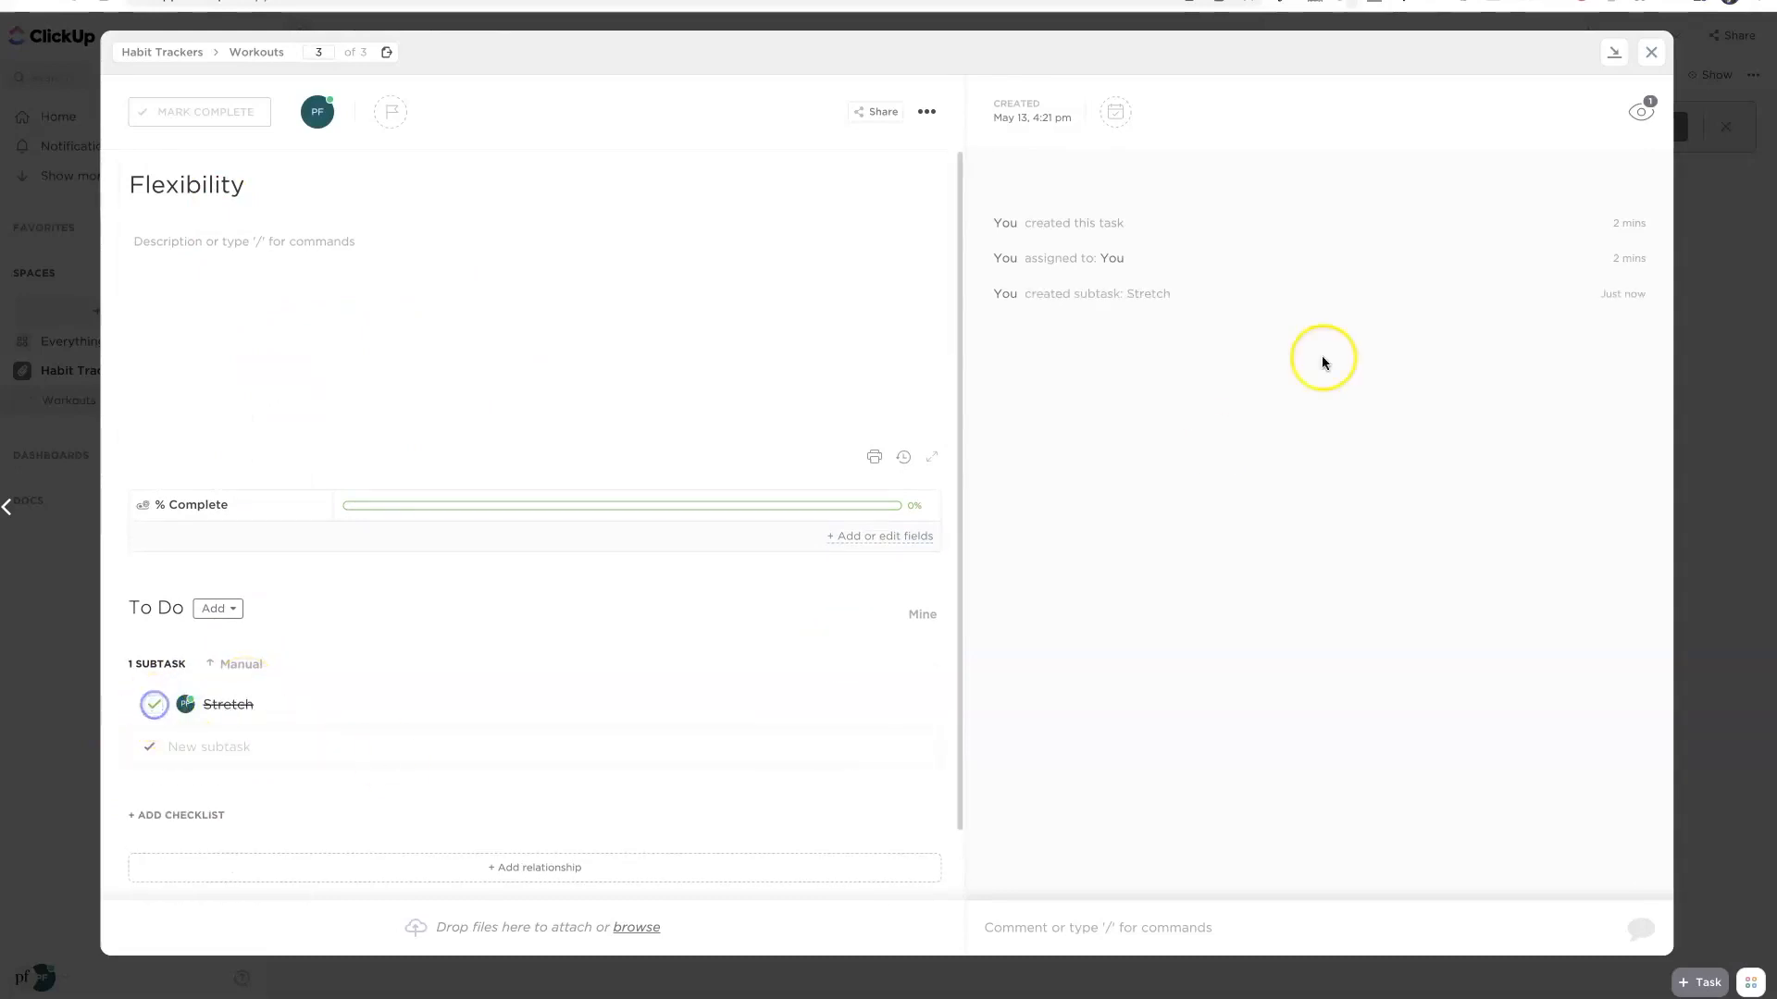
{"action": "left_click", "coordinate": [1651, 51]}
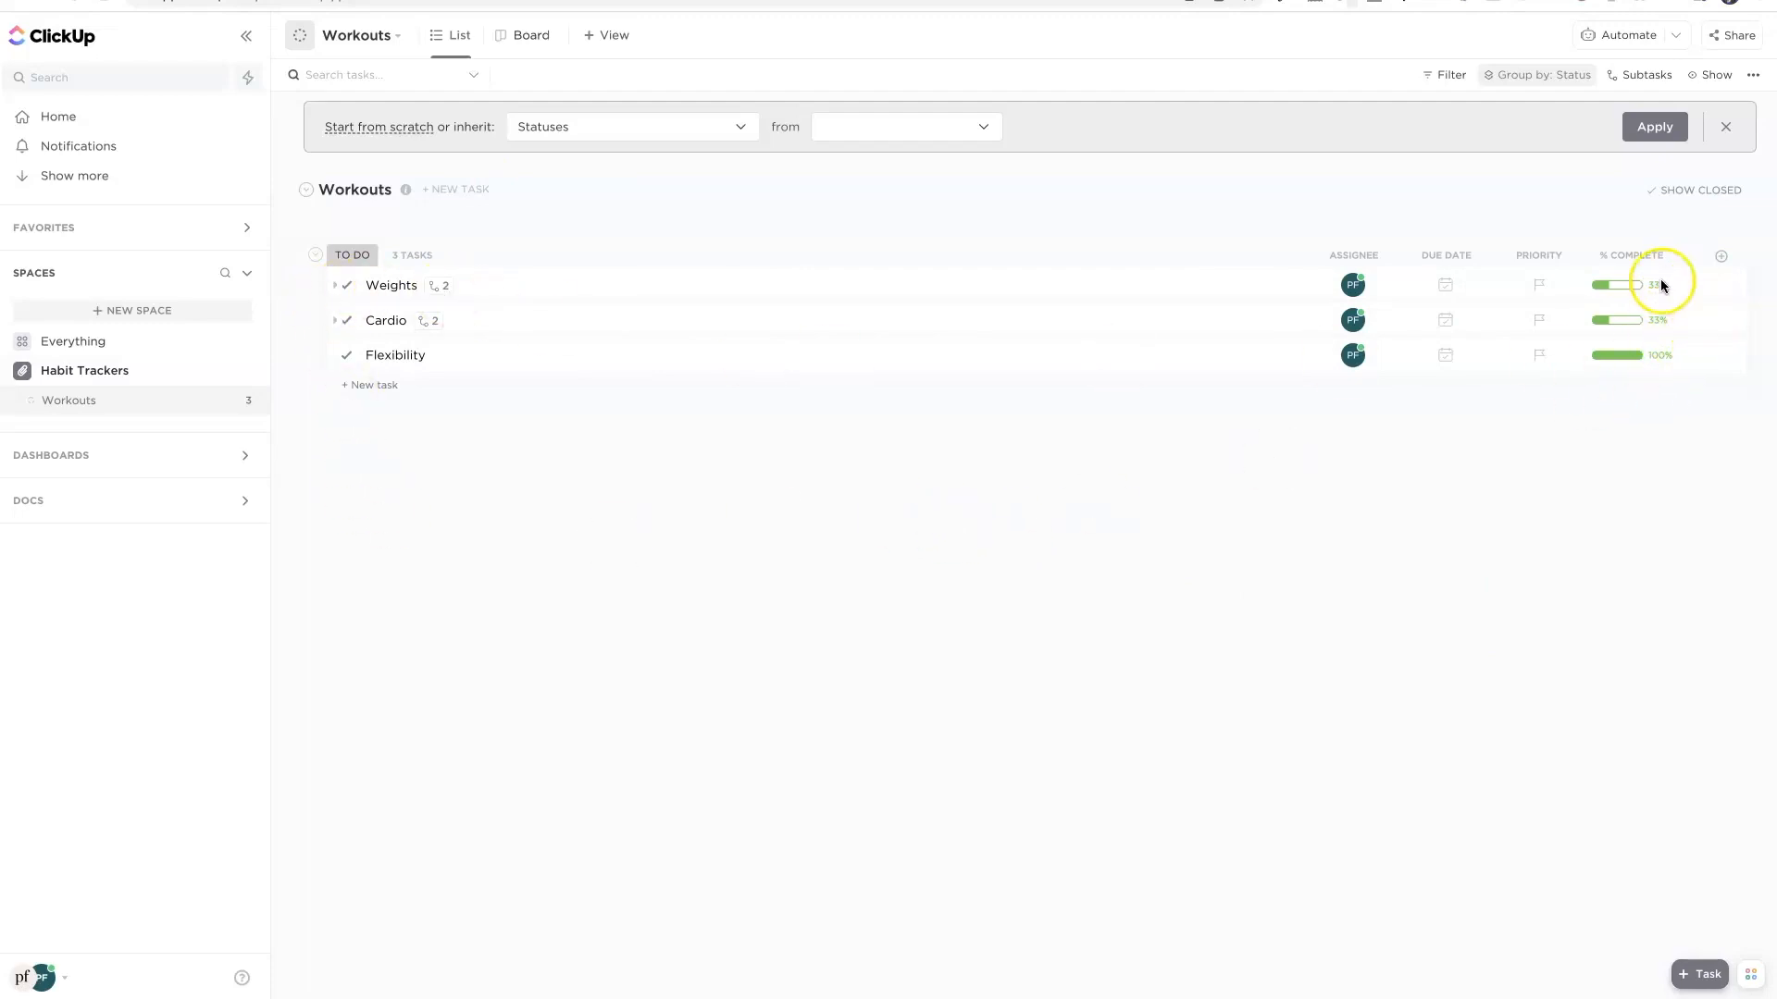
Start a second Progress (Auto) column from Show > Columns.
{"action": "left_click", "coordinate": [1719, 77]}
{"action": "left_click", "coordinate": [1663, 145]}
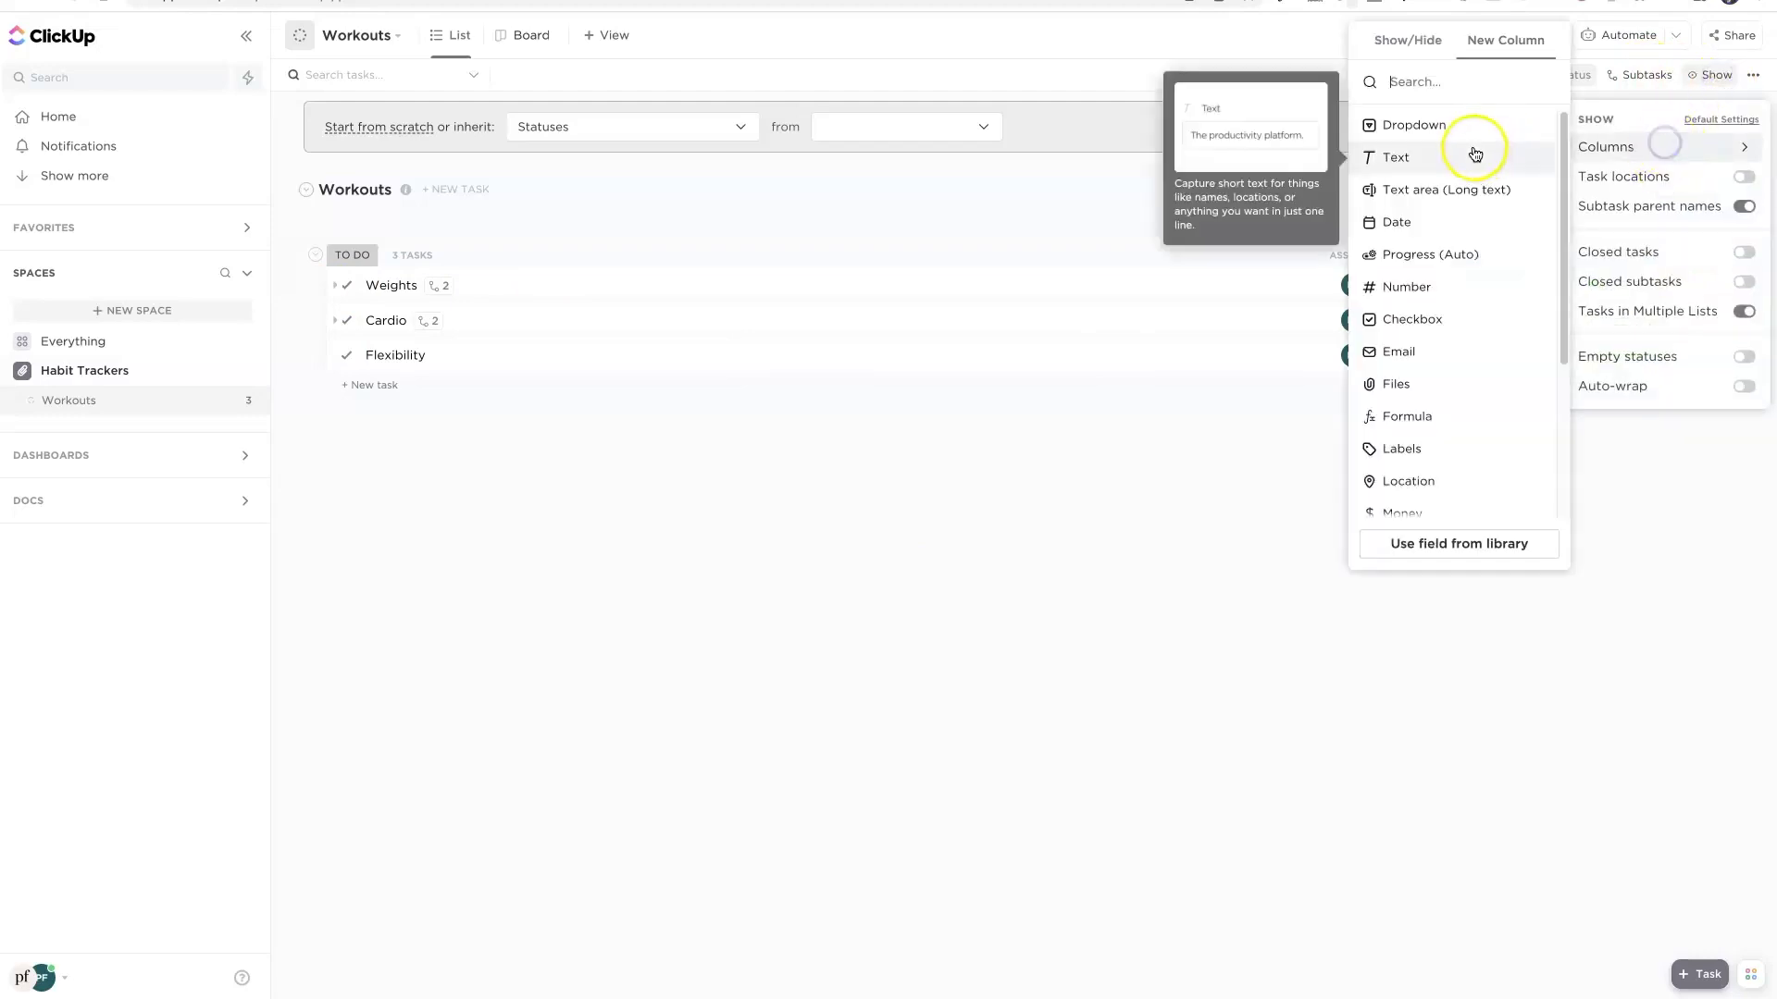
{"action": "left_click", "coordinate": [1430, 254]}
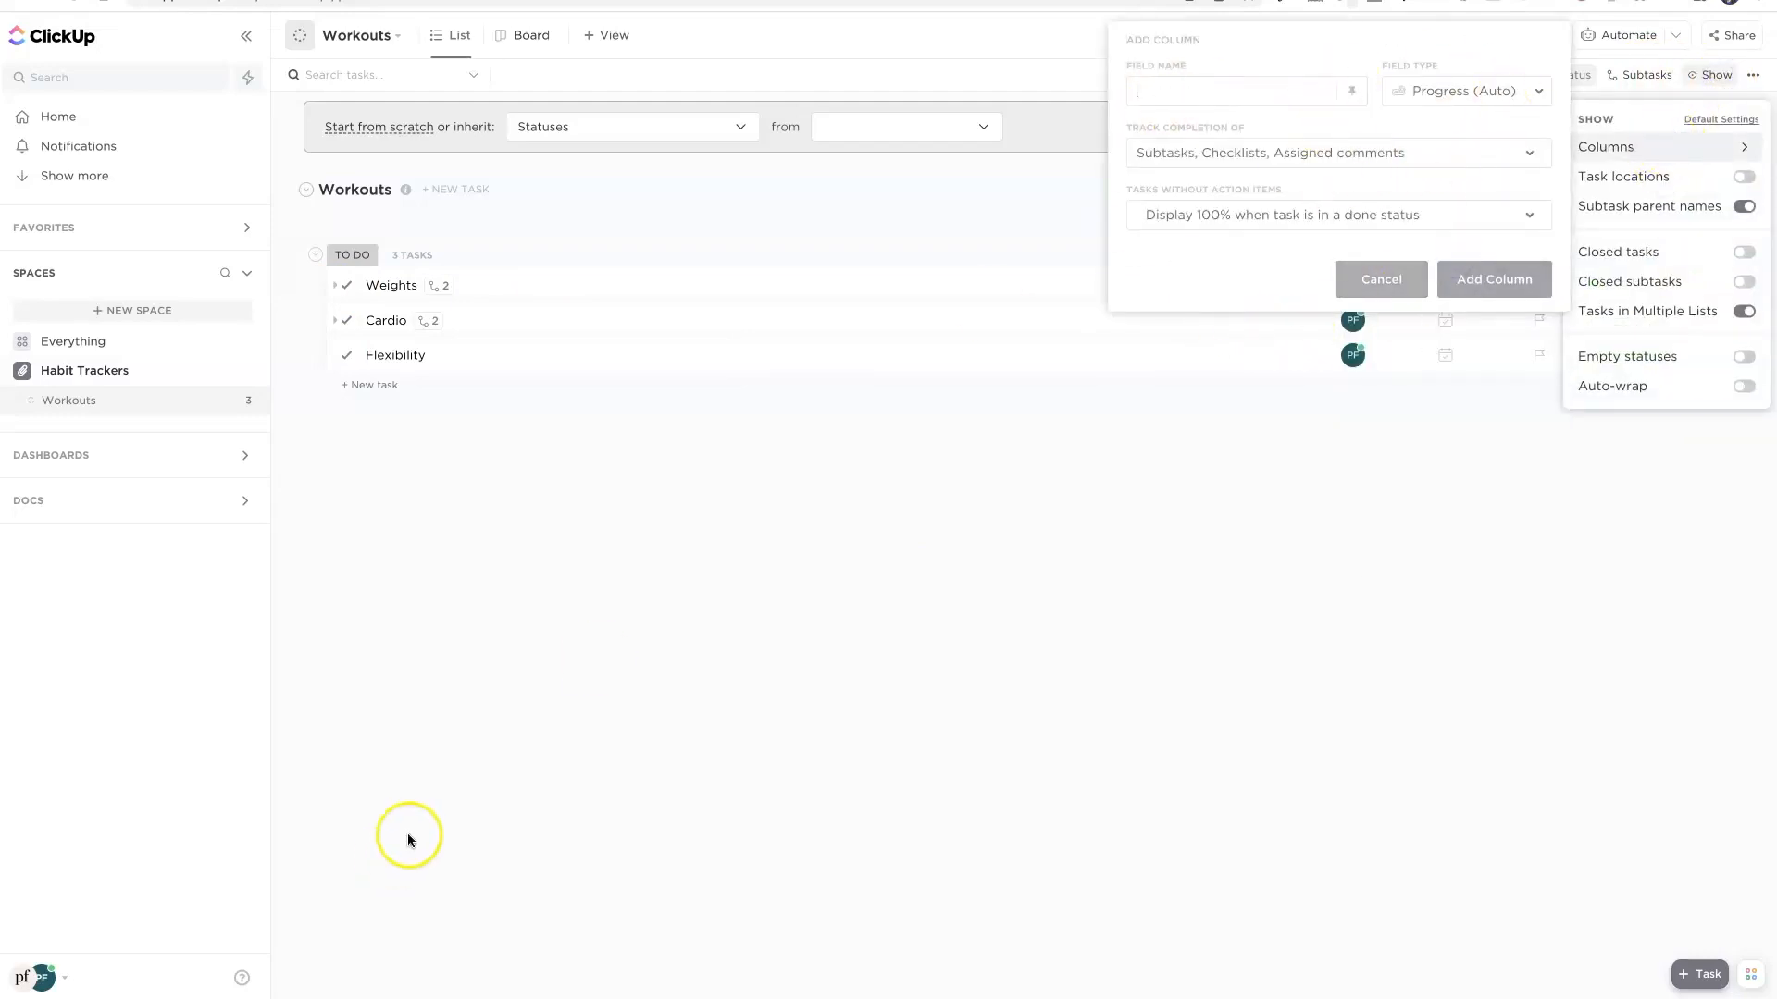